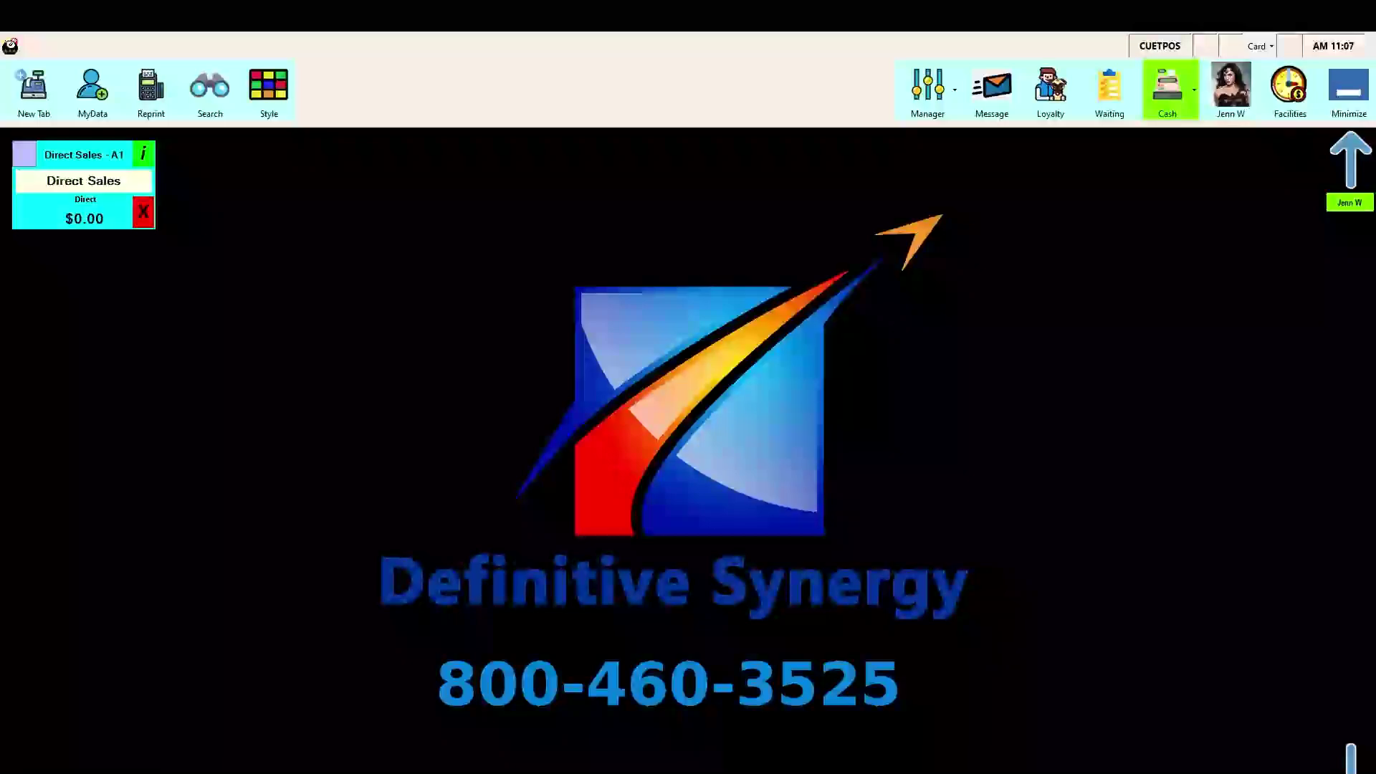
Step: Open the buttons setup and edit the Sambuca Black button in the Cordials group
left_click(927, 87)
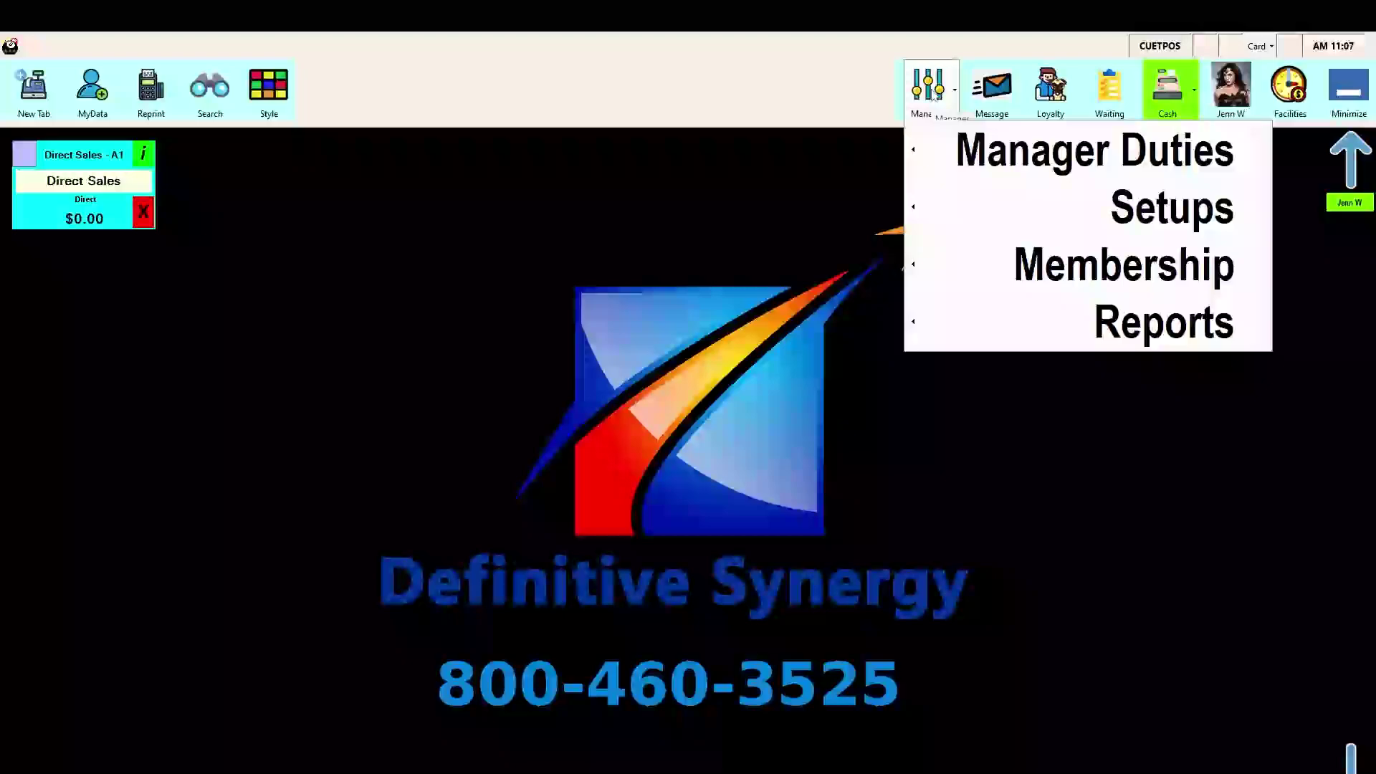
mouse_move(980, 200)
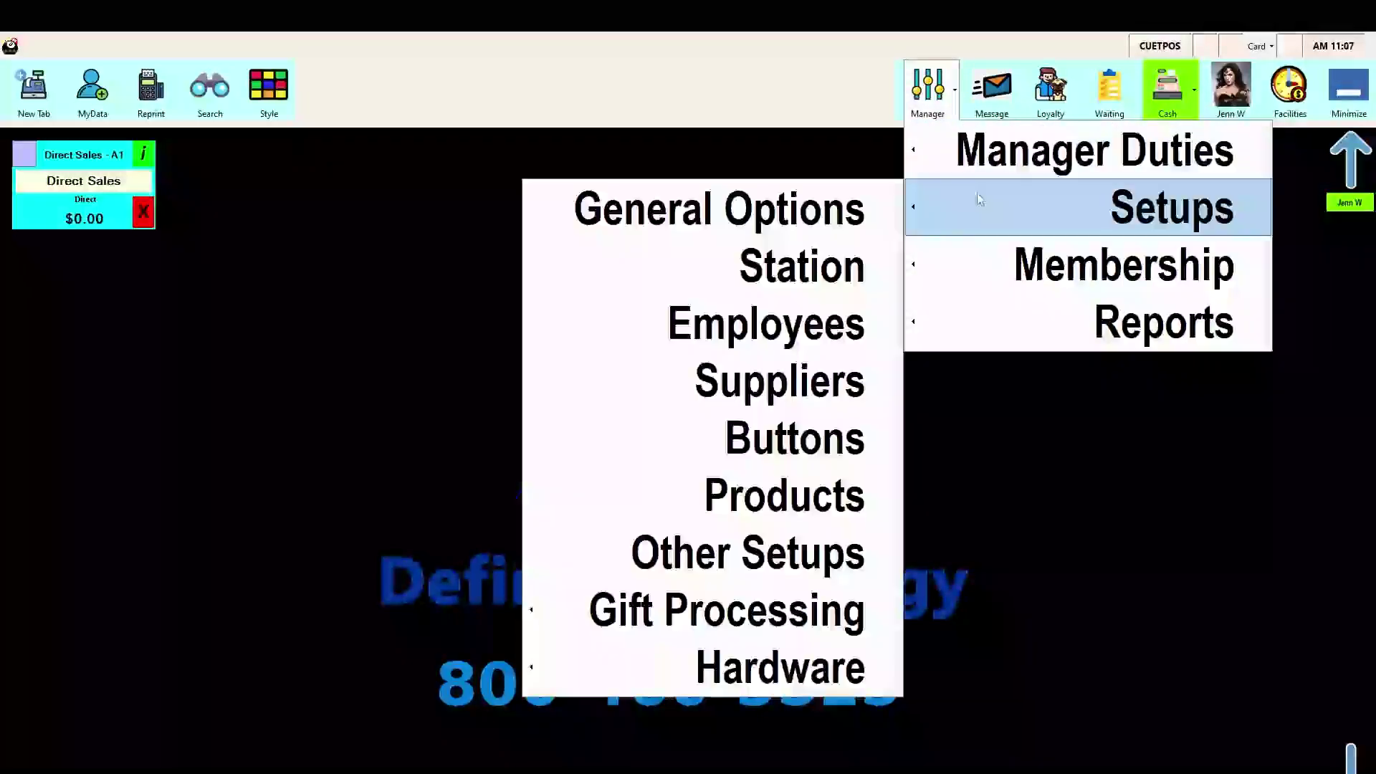
left_click(783, 454)
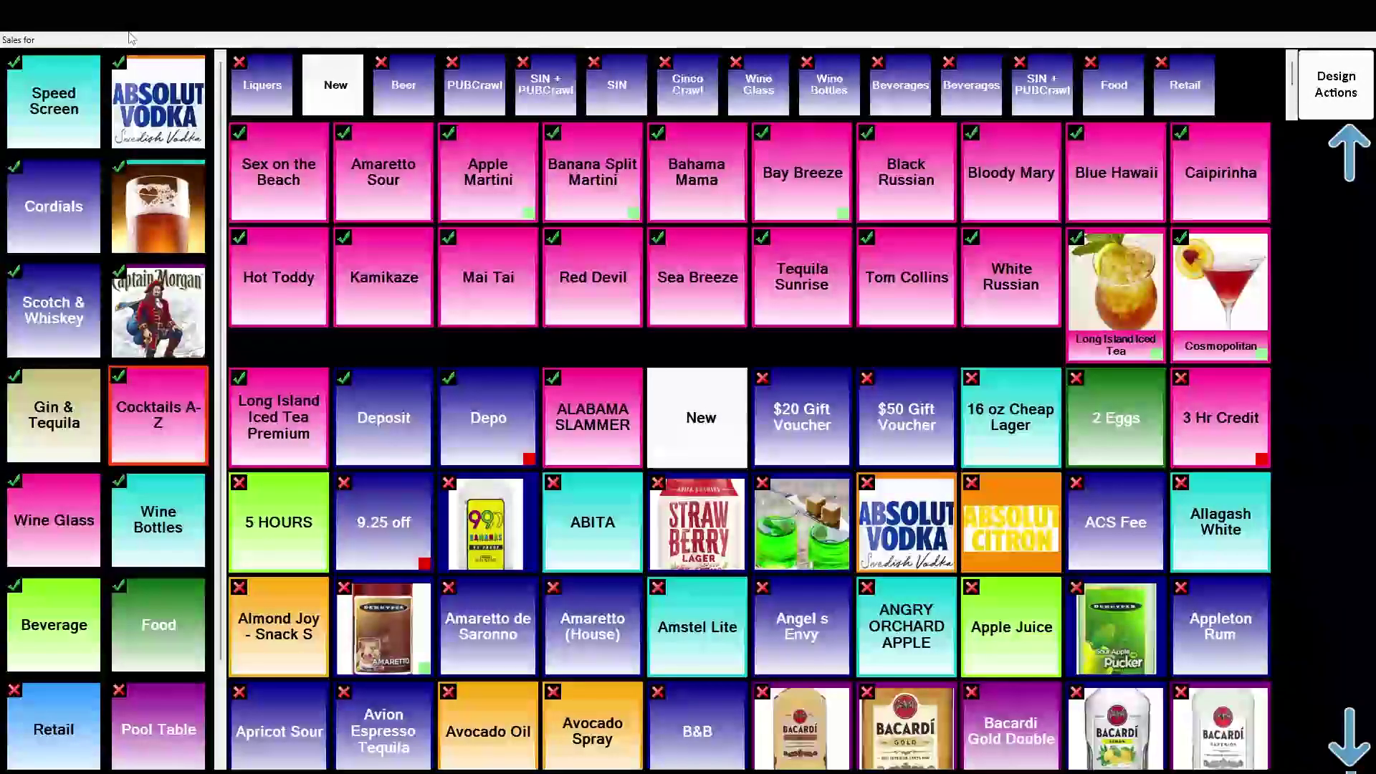
left_click(54, 205)
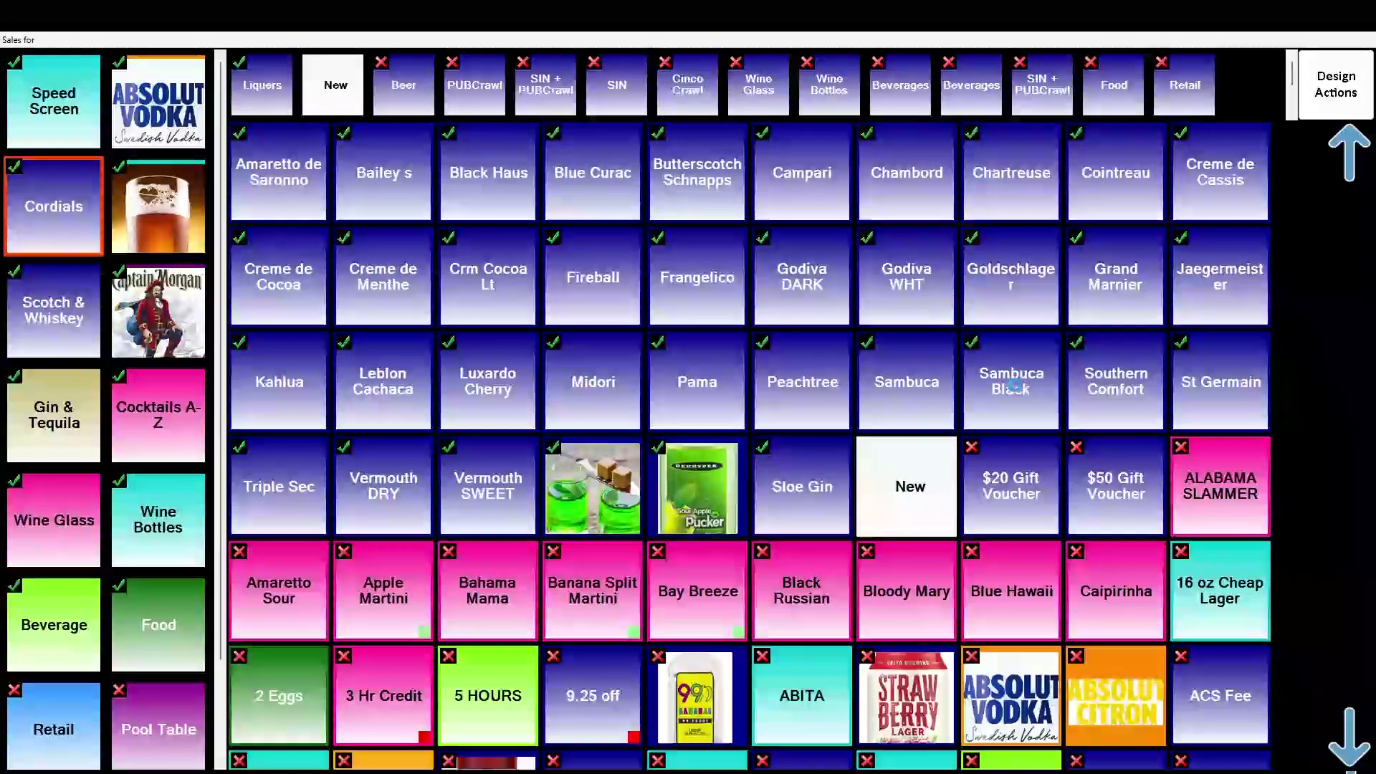
left_click(1014, 385)
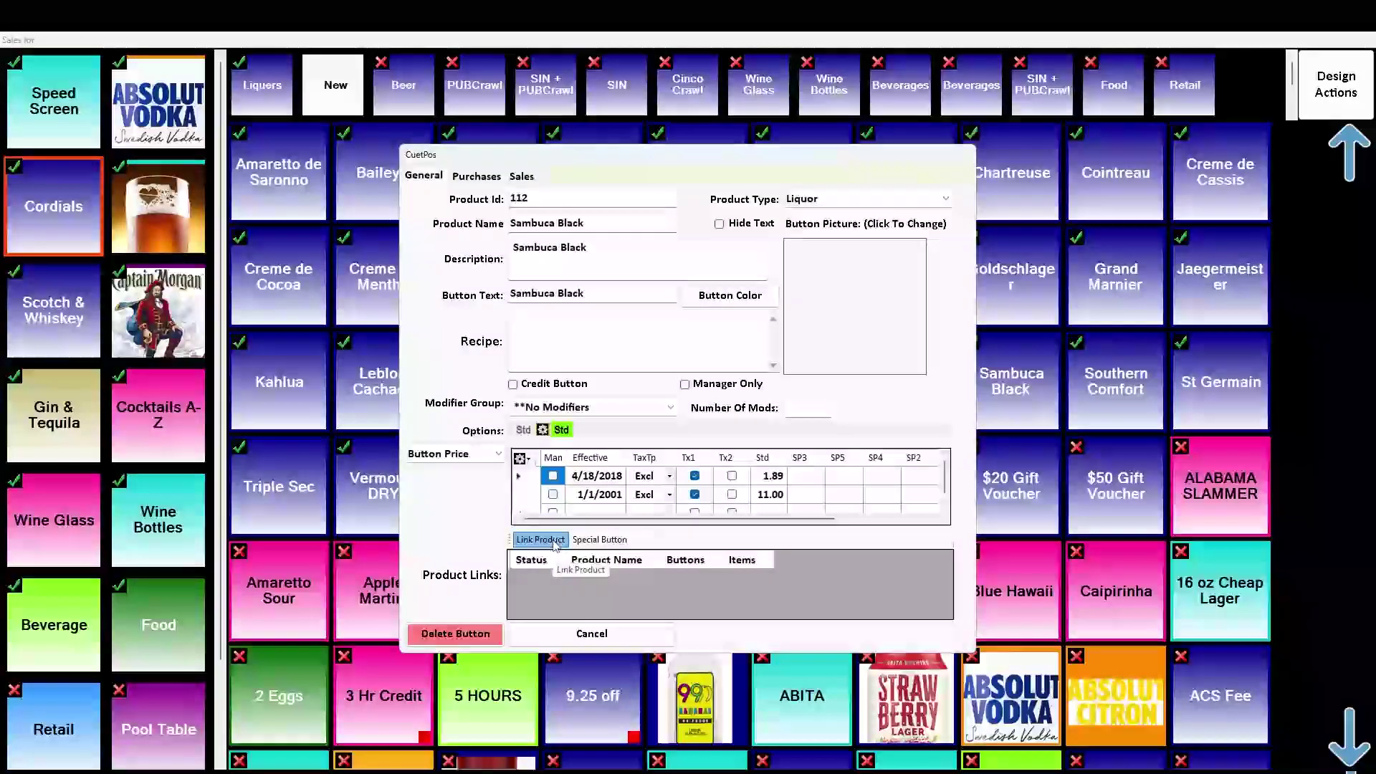
Step: Start a product link for the Sambuca Black button and search the existing products for "sam"
left_click(556, 547)
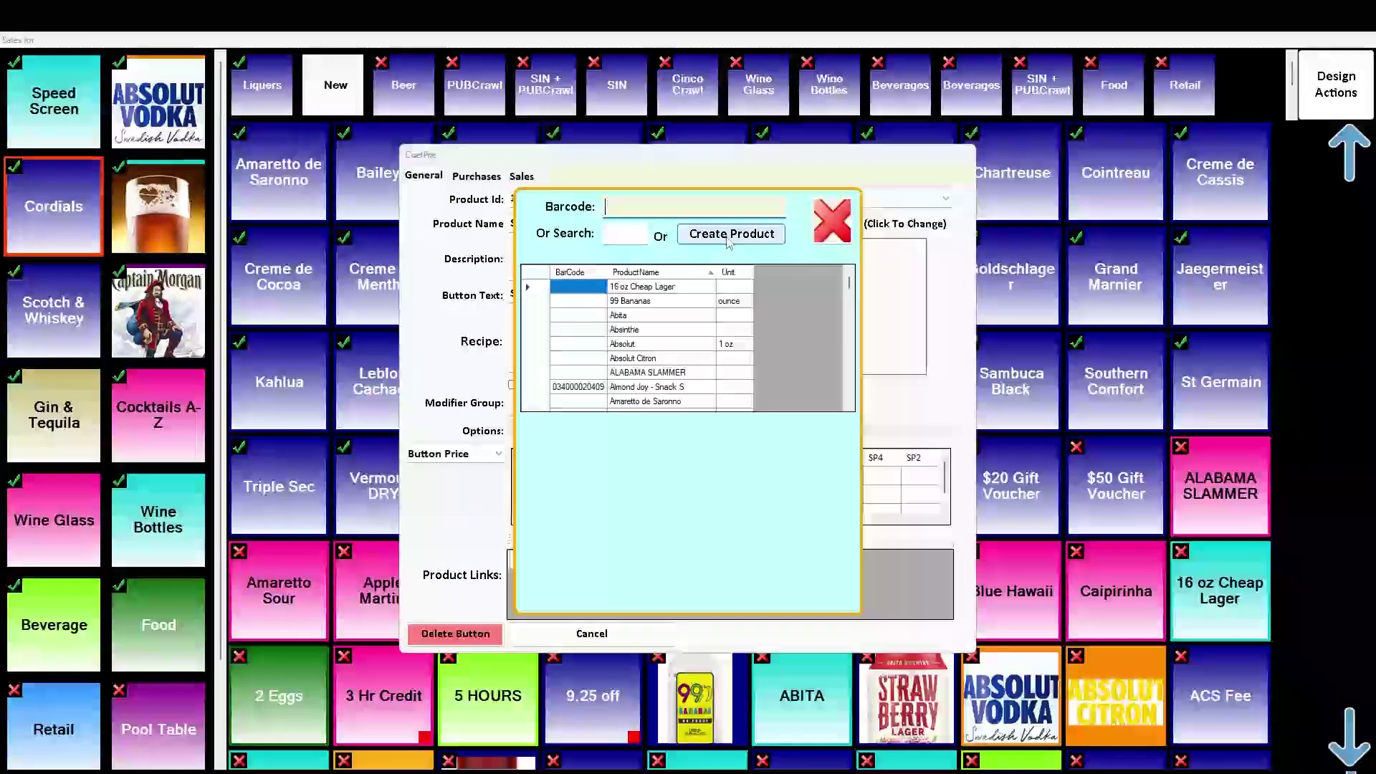
left_click(611, 233)
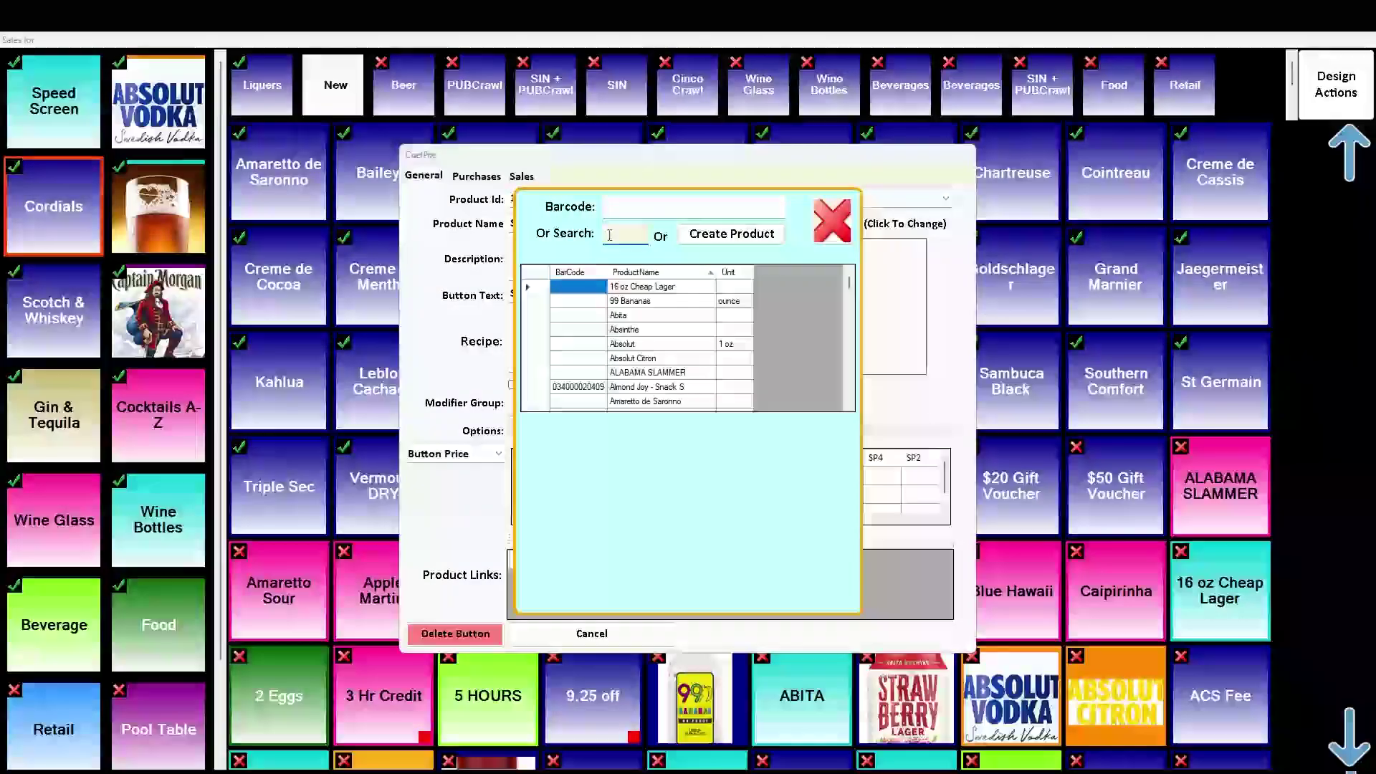
type("sa")
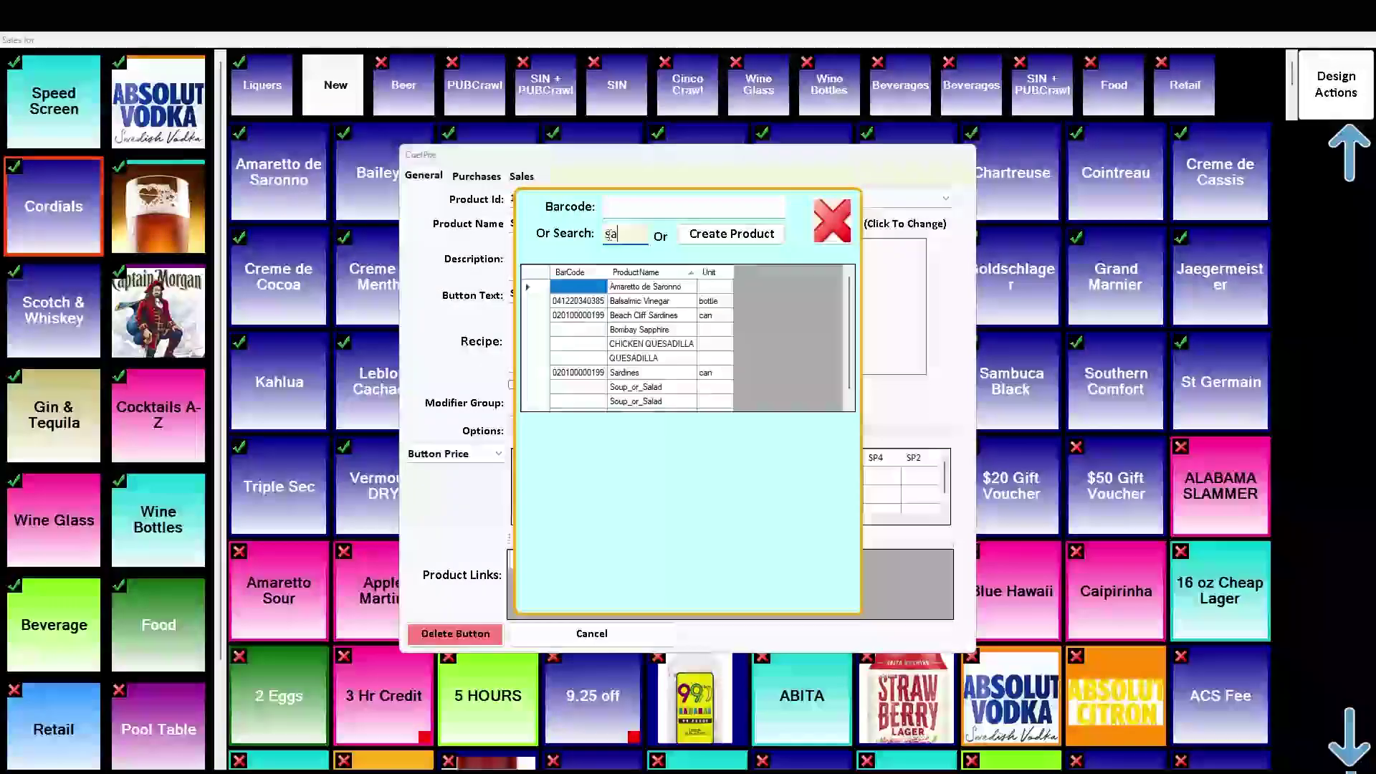
type("m")
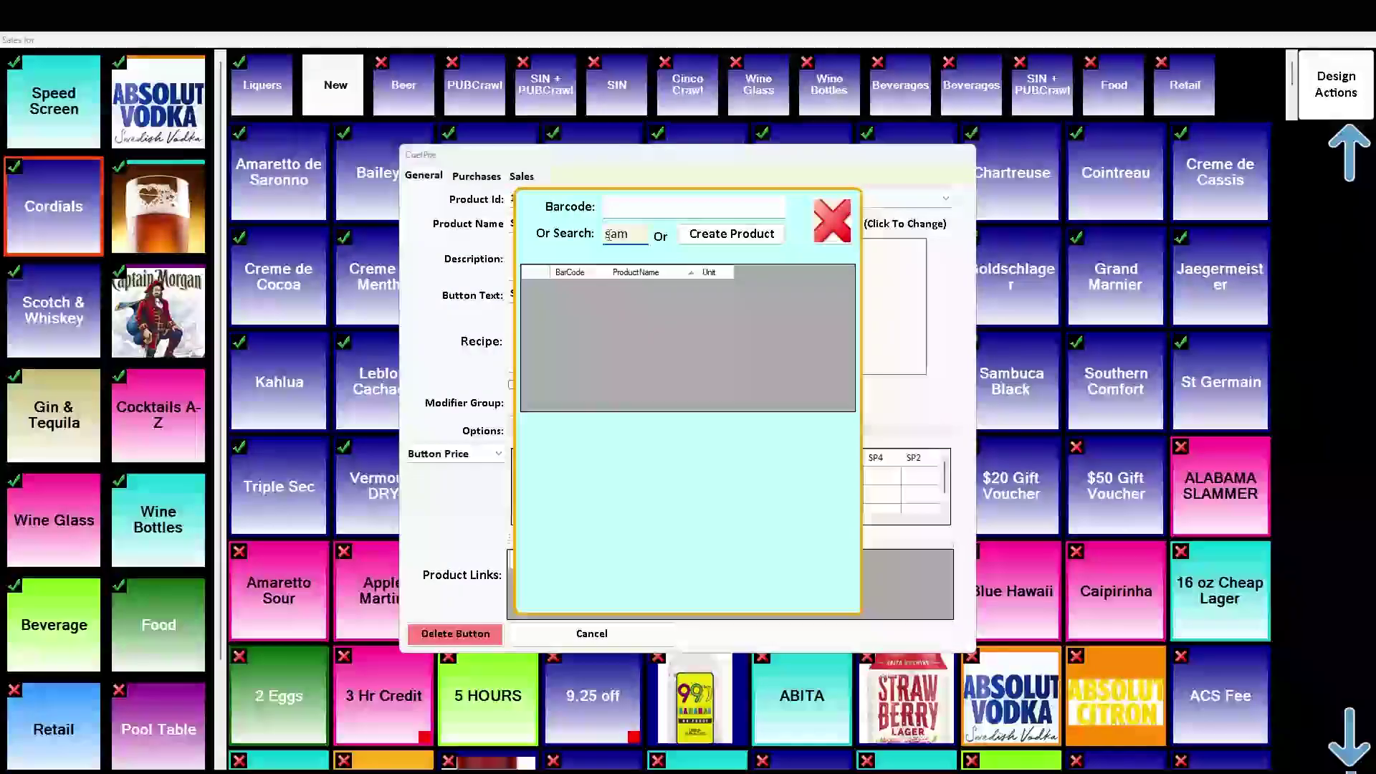
Step: Link the Sambuca Black button to a newly created product at 1 button to 1 item and save the button
left_click(737, 235)
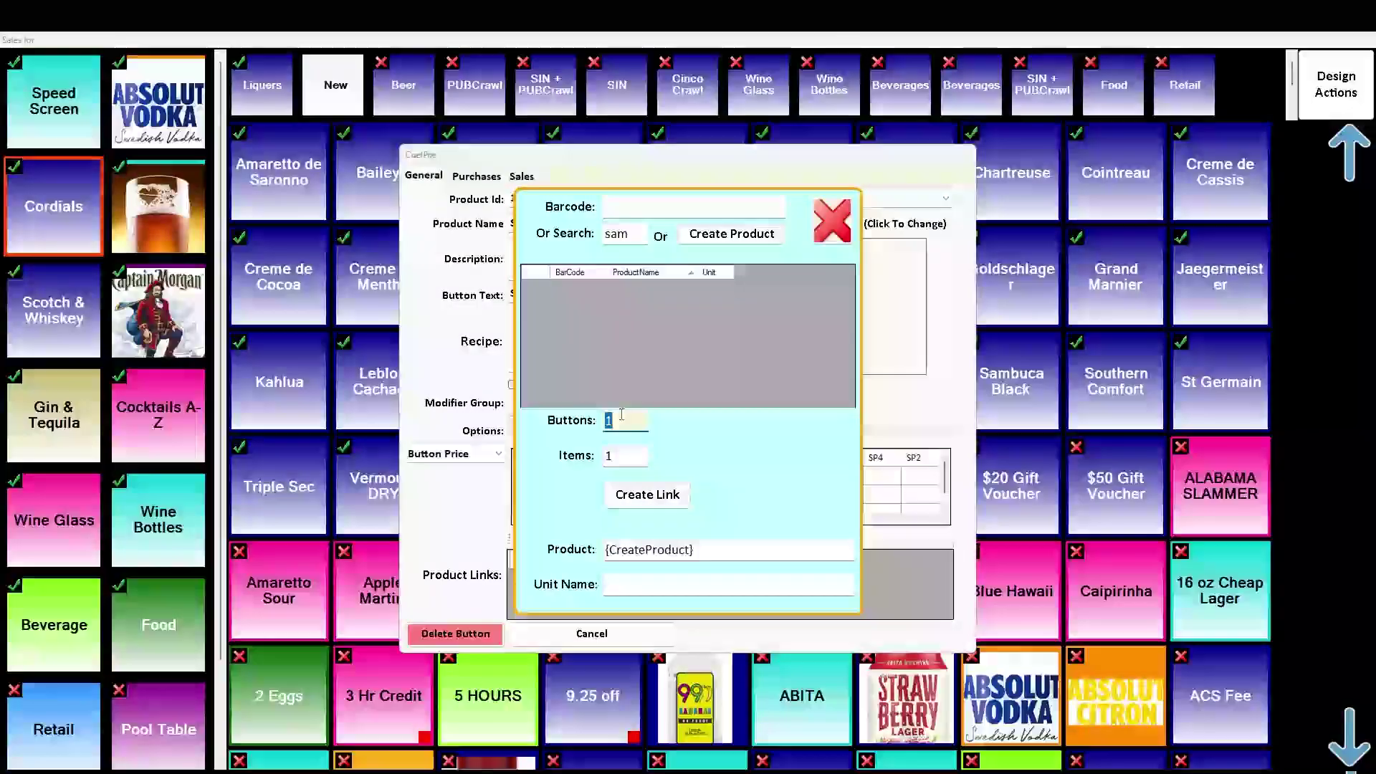
left_click(634, 496)
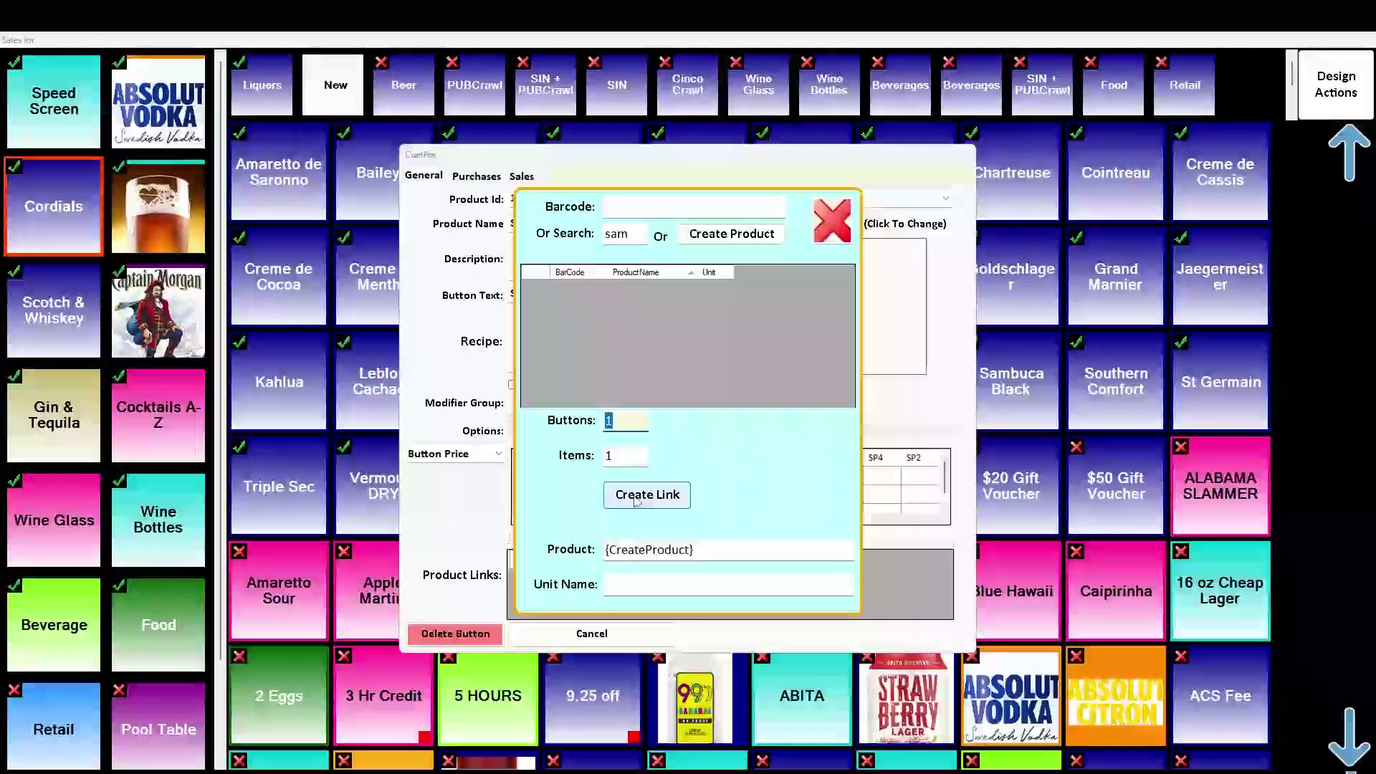
left_click(840, 229)
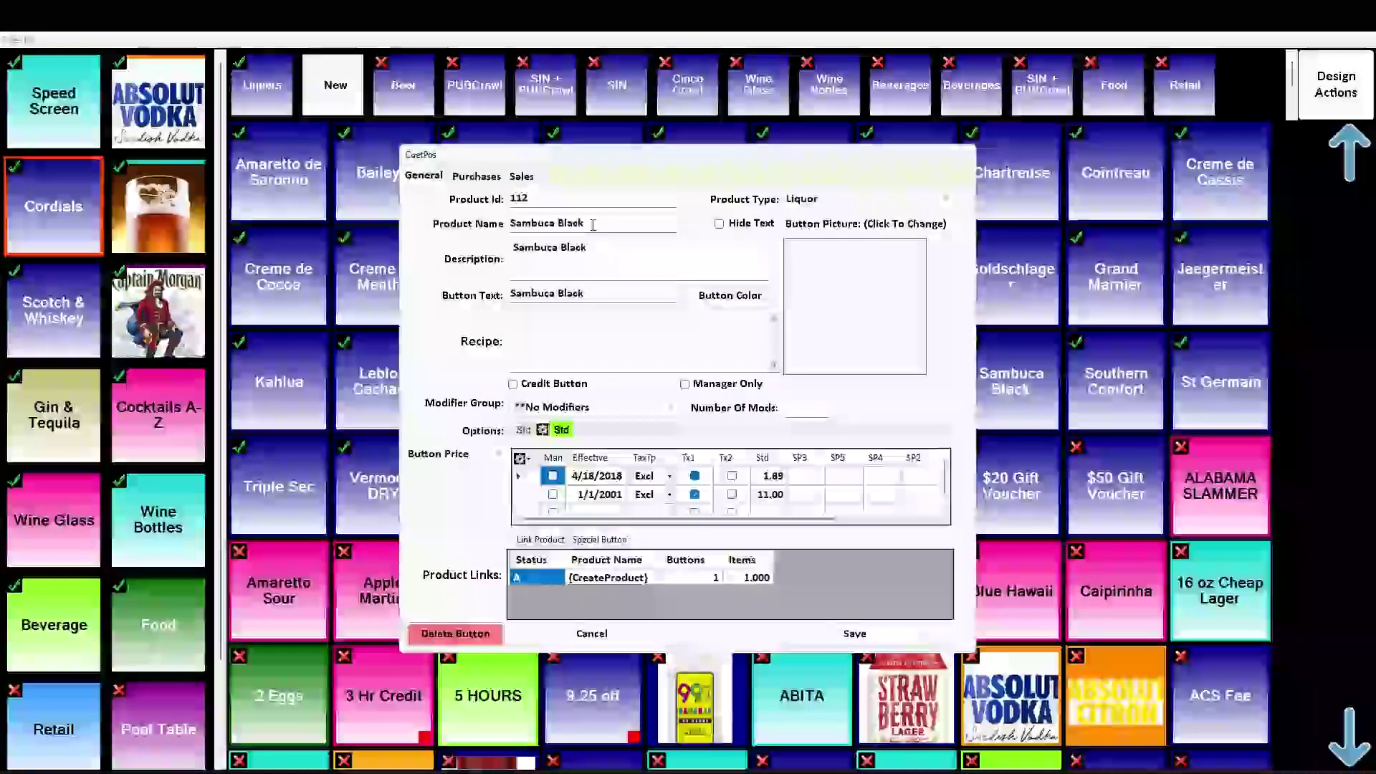
left_click(480, 223)
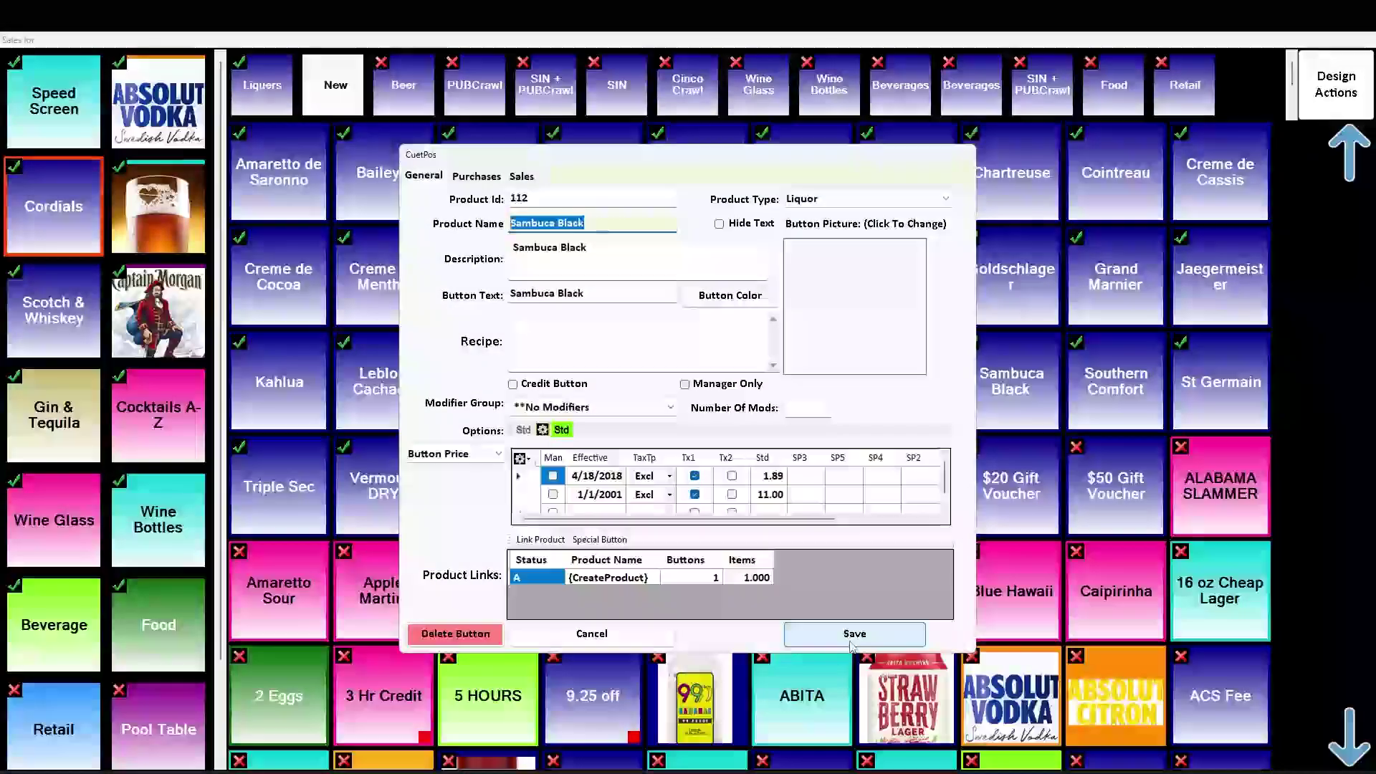
left_click(853, 638)
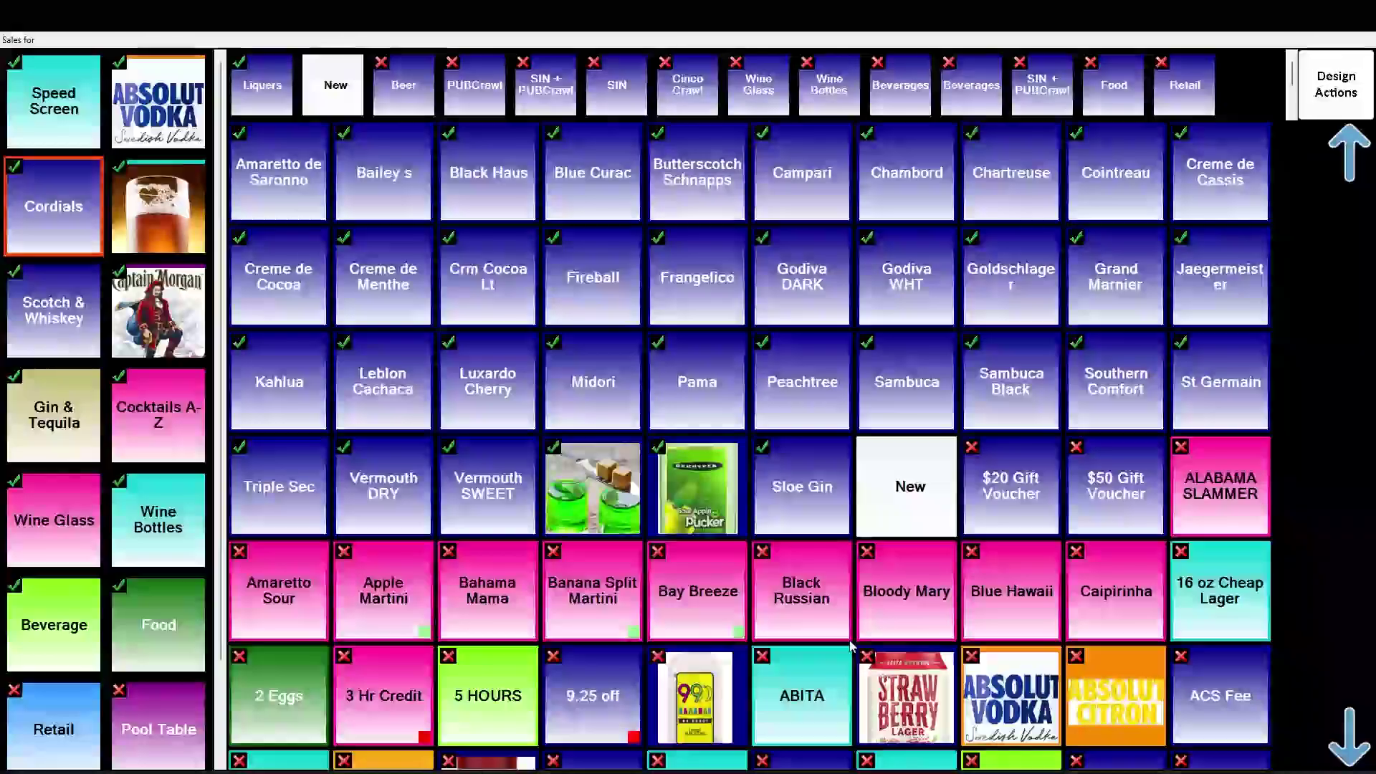
Step: Save the button layout as "2023 Loyalty Subs" and exit design mode
left_click(1336, 84)
left_click(1303, 145)
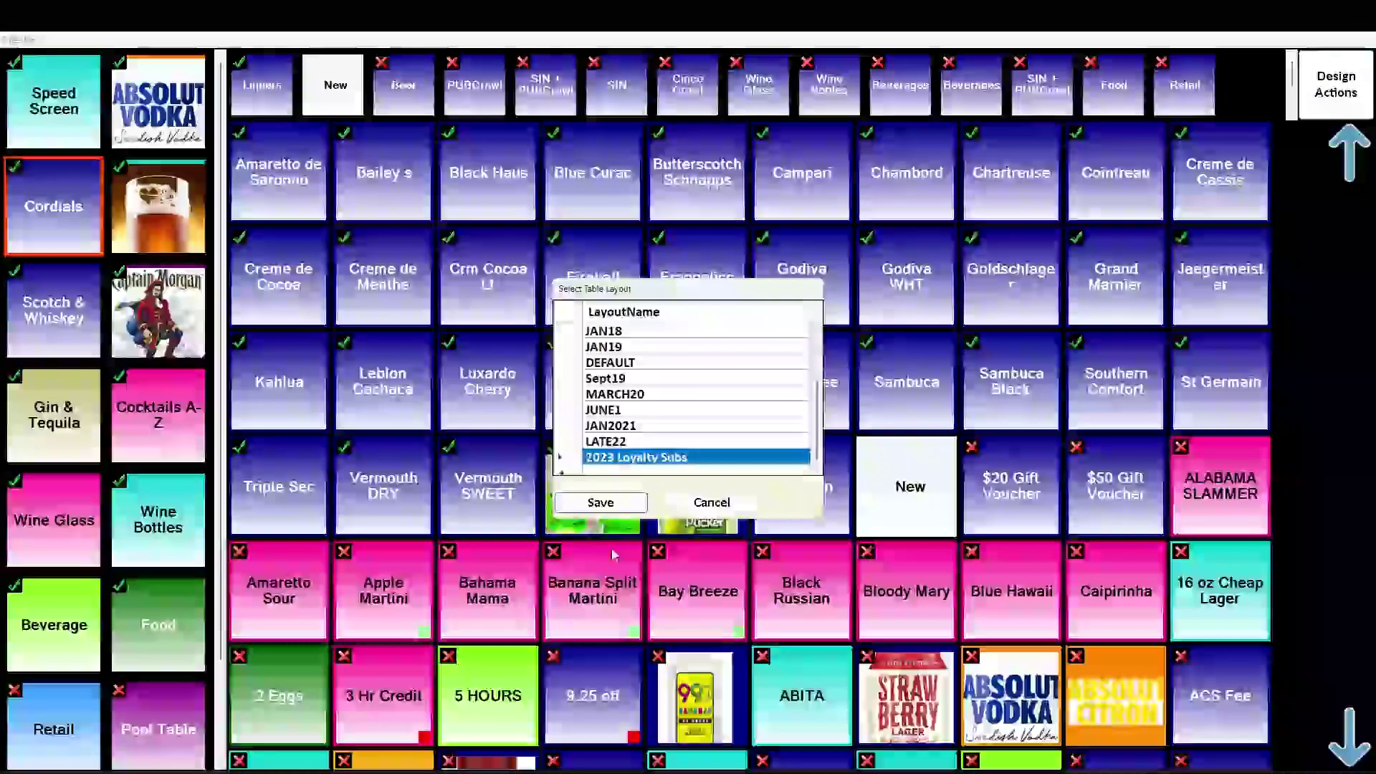
left_click(622, 502)
left_click(1336, 84)
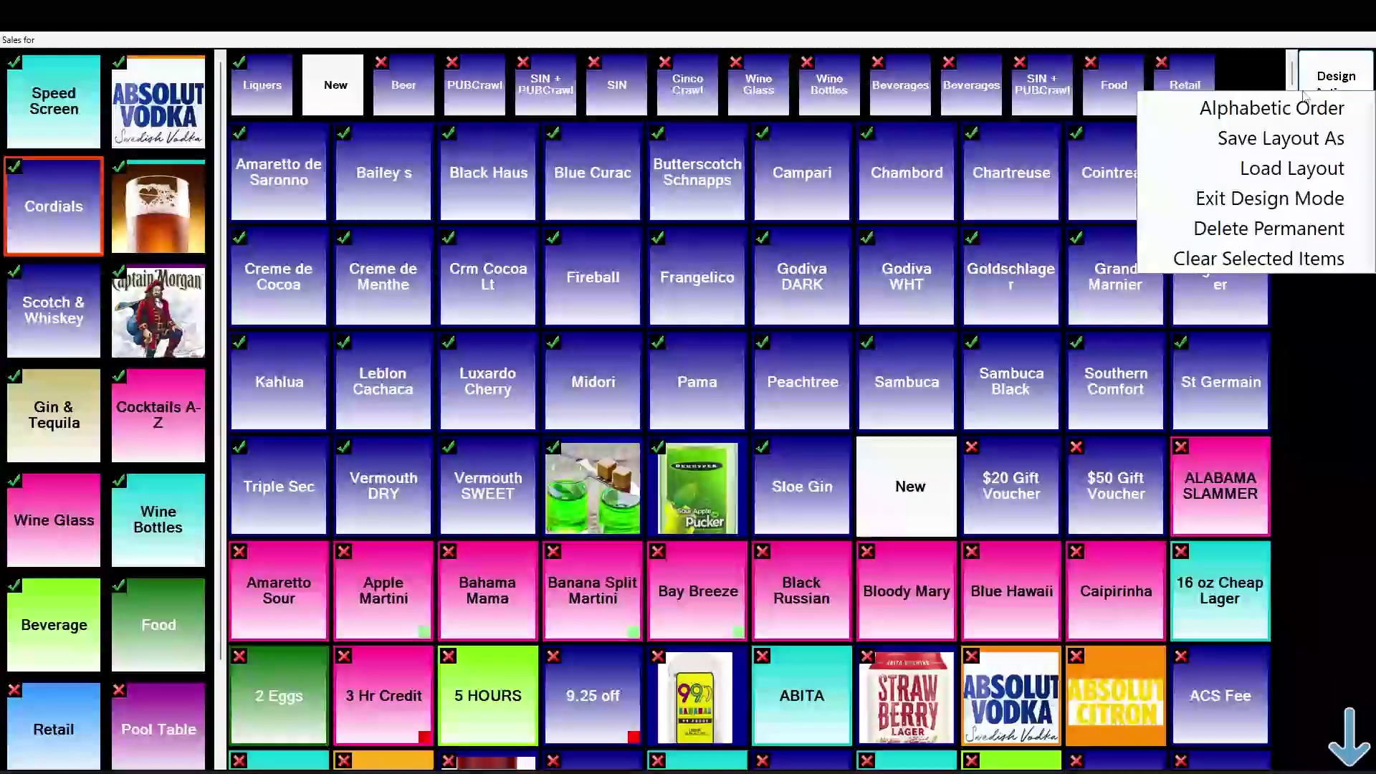
left_click(1283, 199)
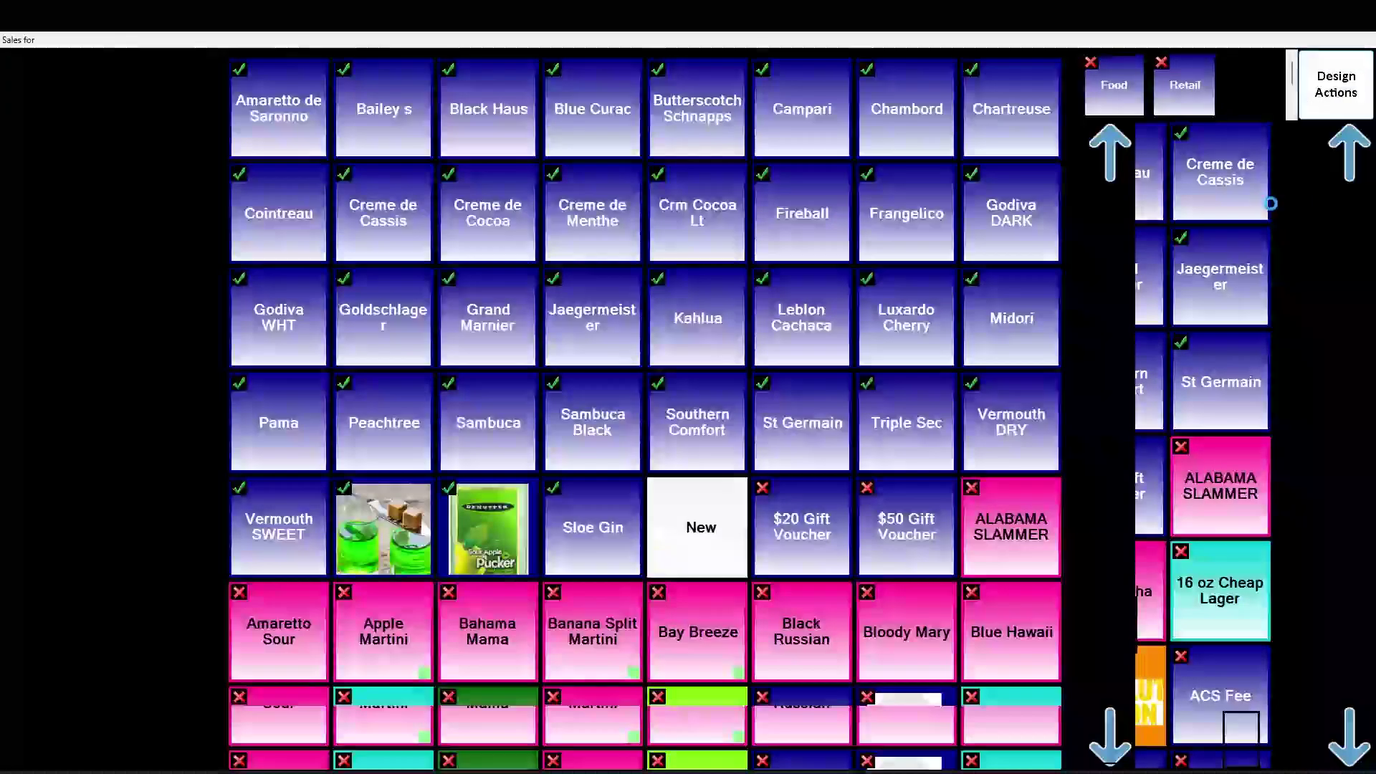
key("alt+Tab")
key("alt+Tab")
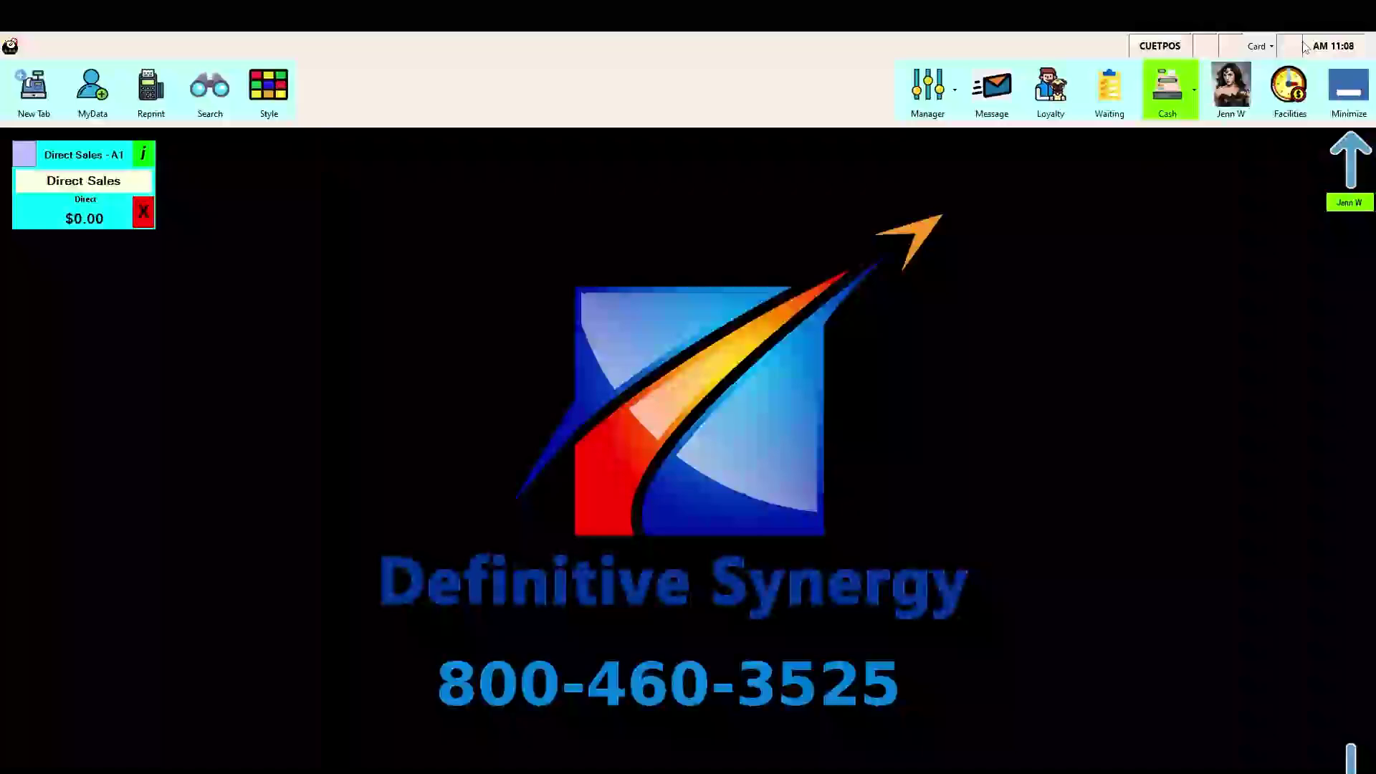
Step: Open the products setup, inspect the Sambuca Black product's details and button link, and close the product list
left_click(928, 86)
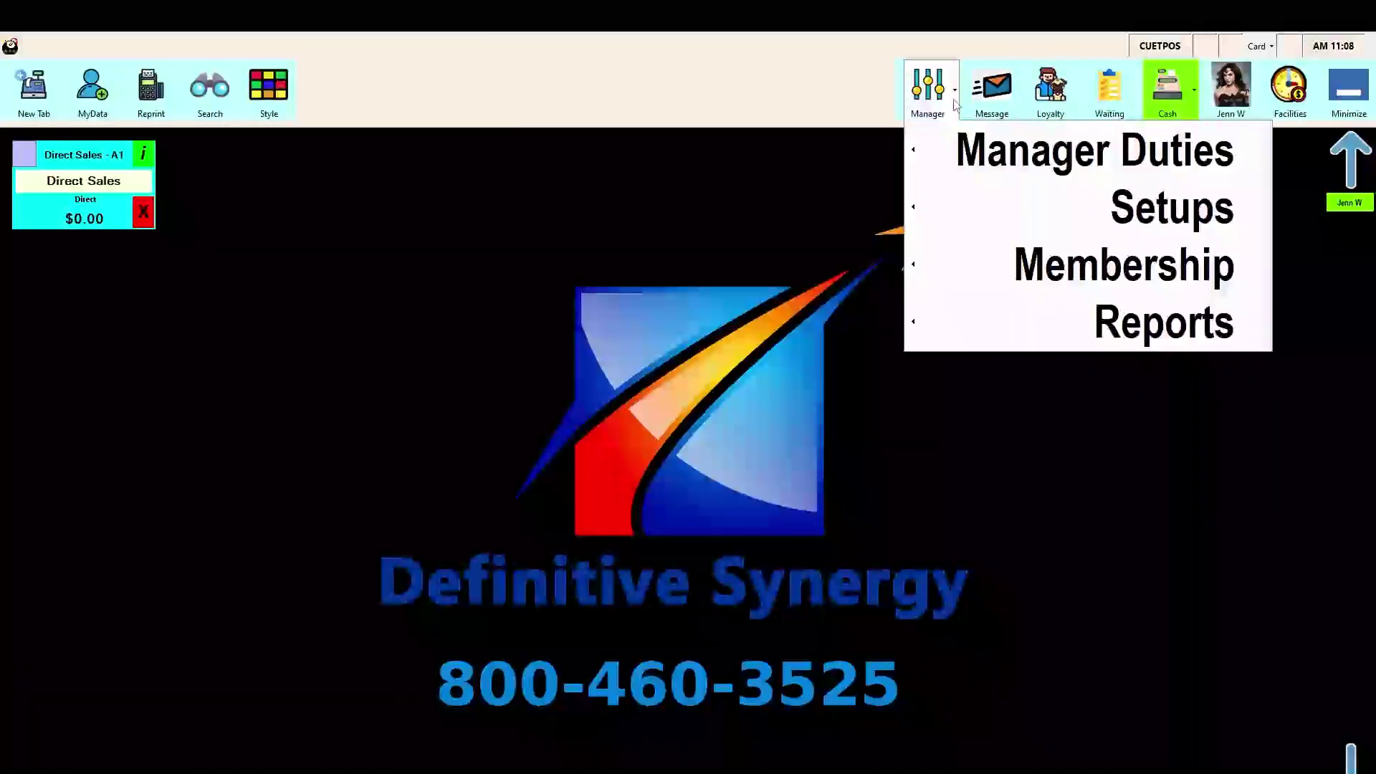
left_click(914, 92)
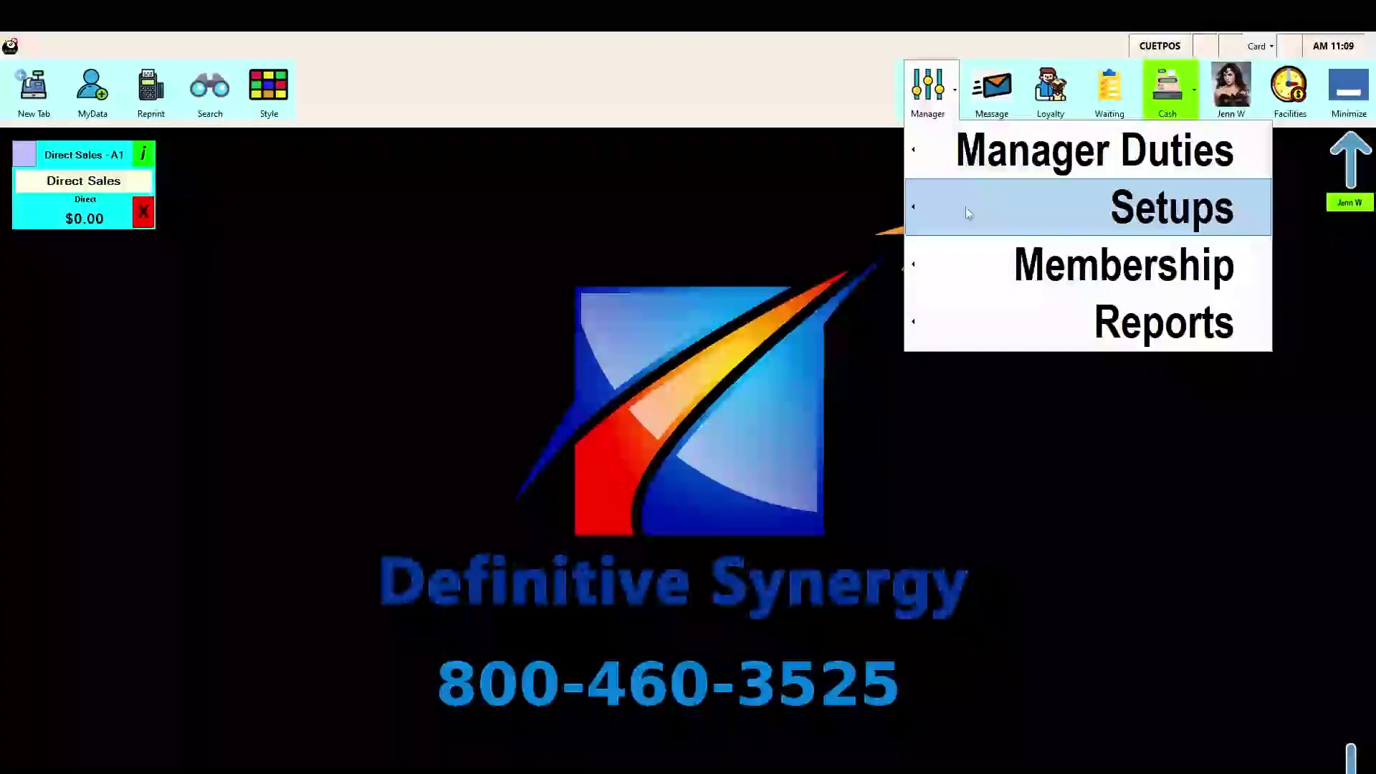
mouse_move(966, 208)
left_click(760, 486)
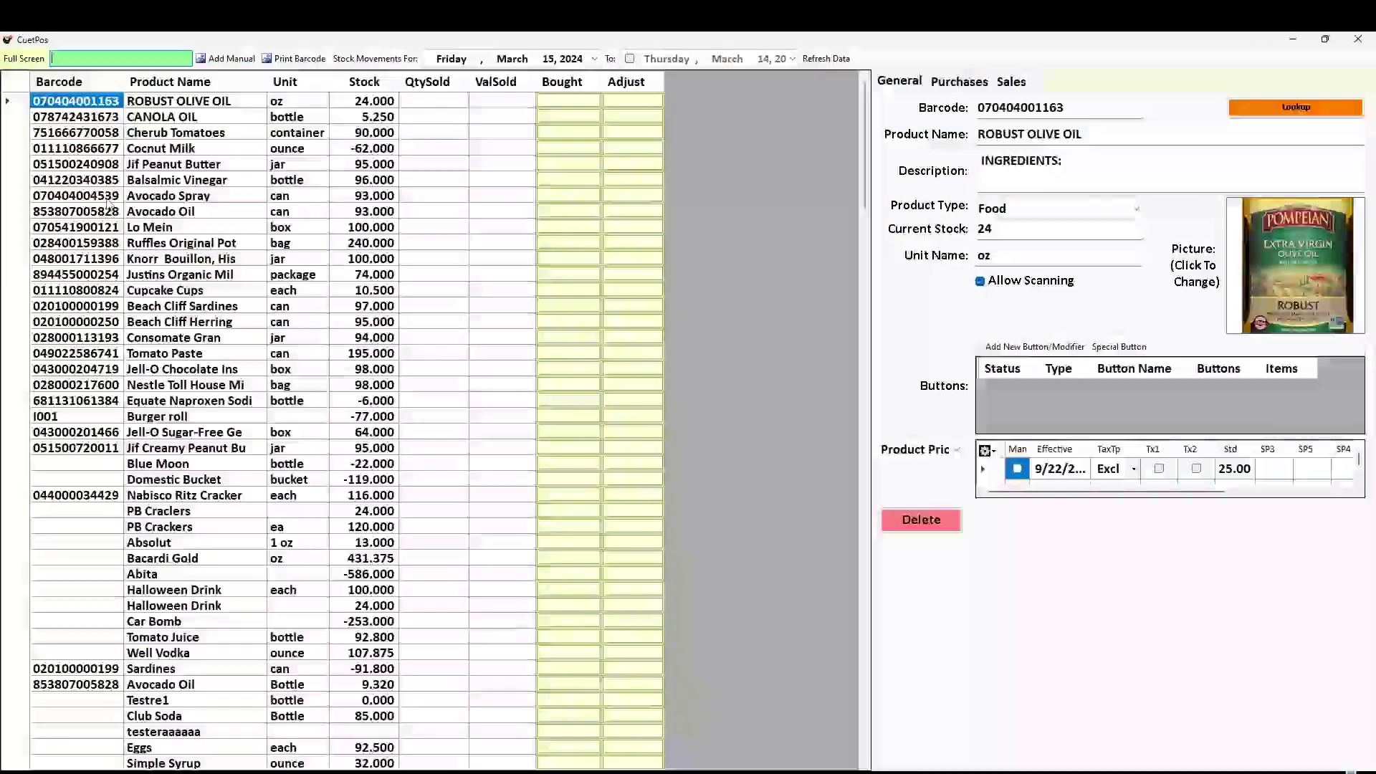
left_click_drag(866, 101, 869, 663)
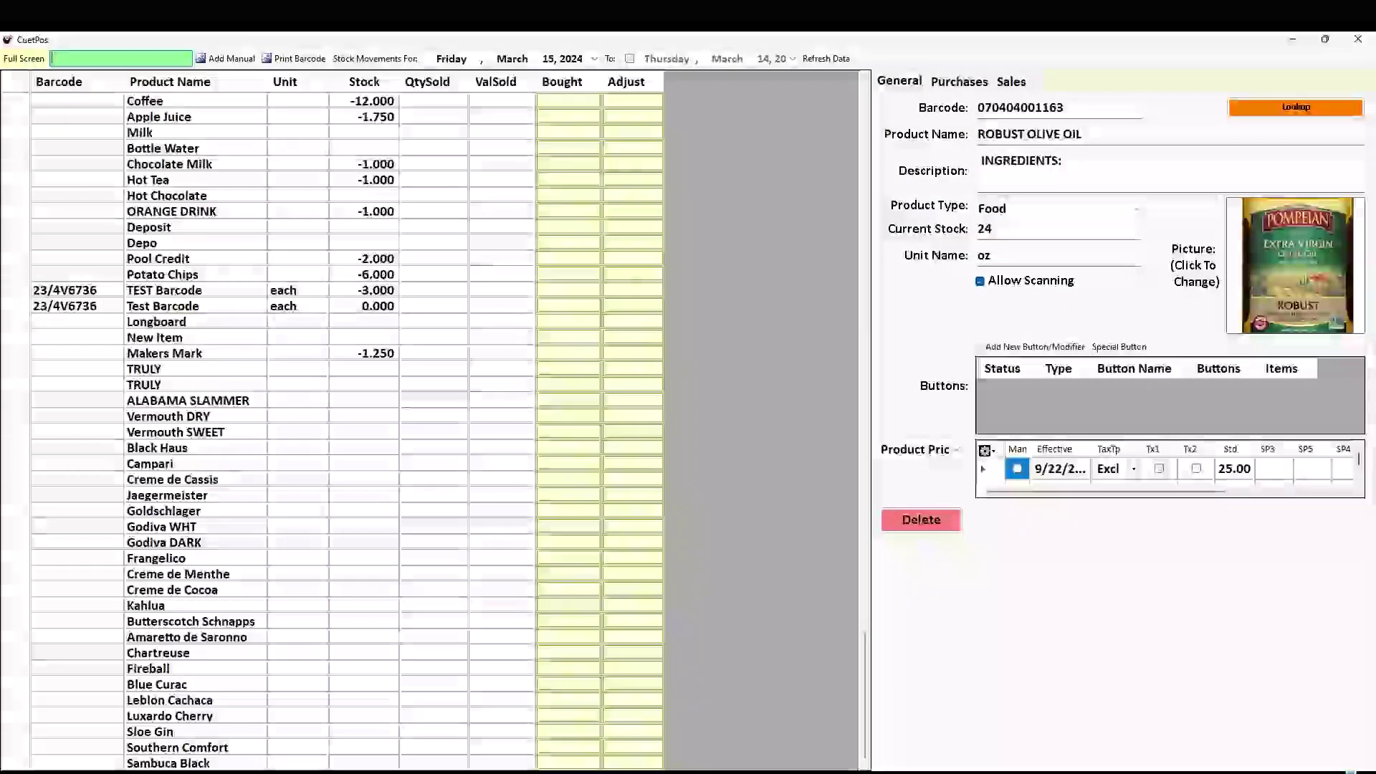
left_click(13, 764)
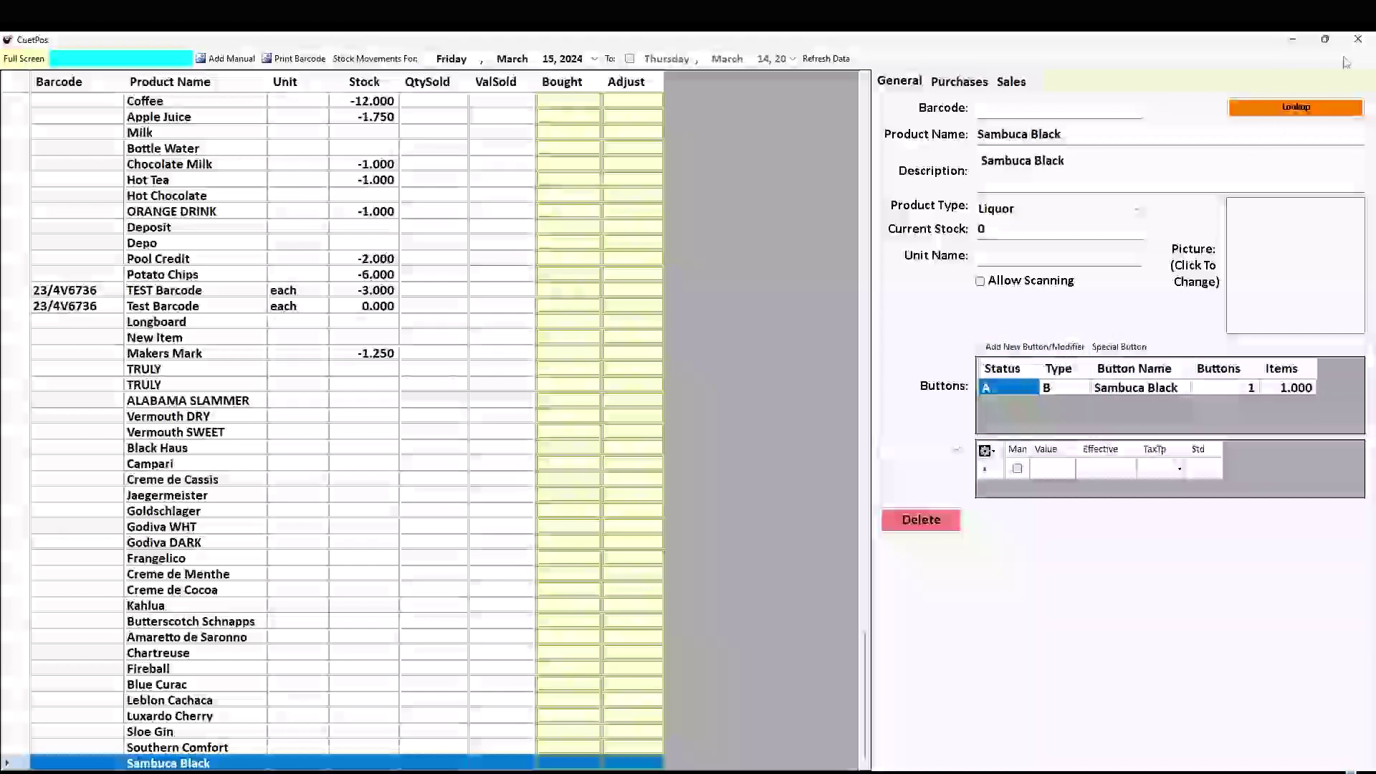
left_click(1359, 39)
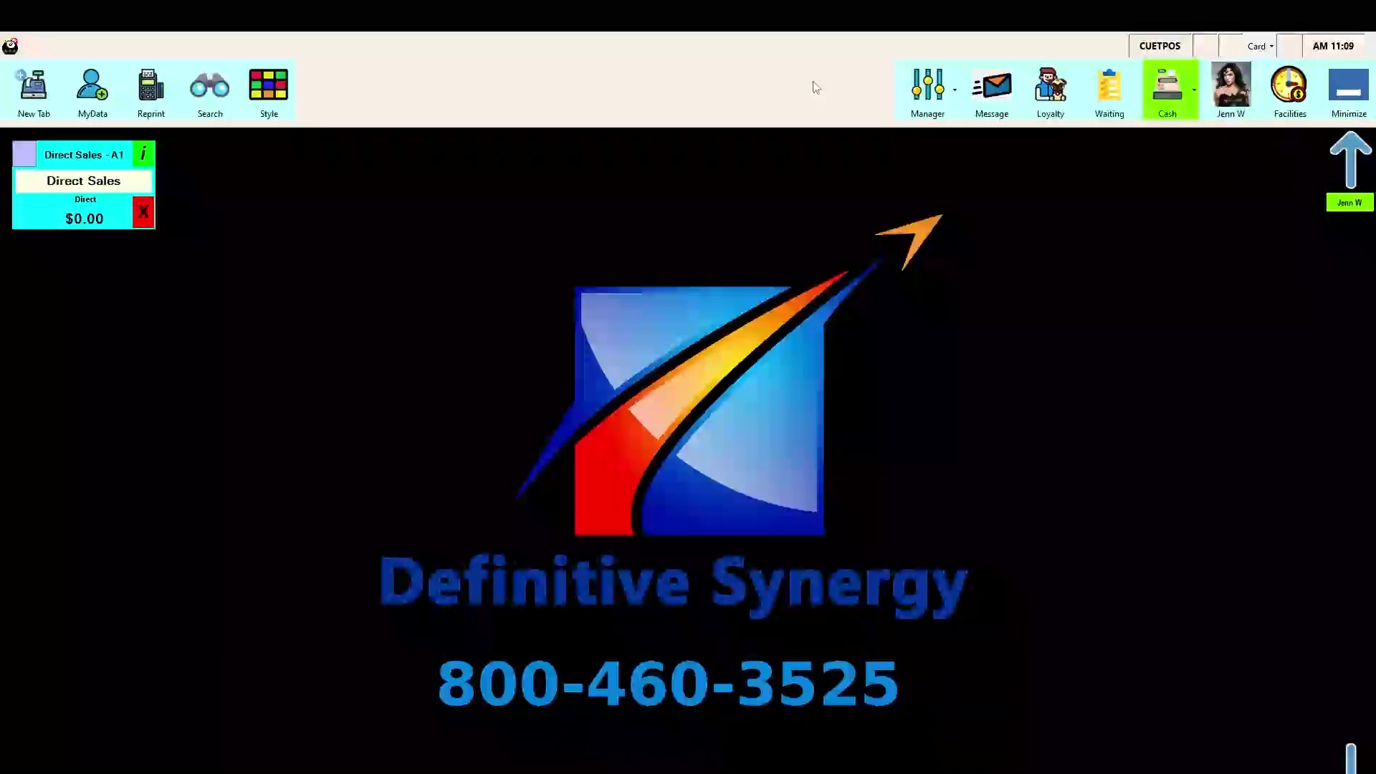
Step: Open the Button-Product Link page of the other setups
left_click(929, 90)
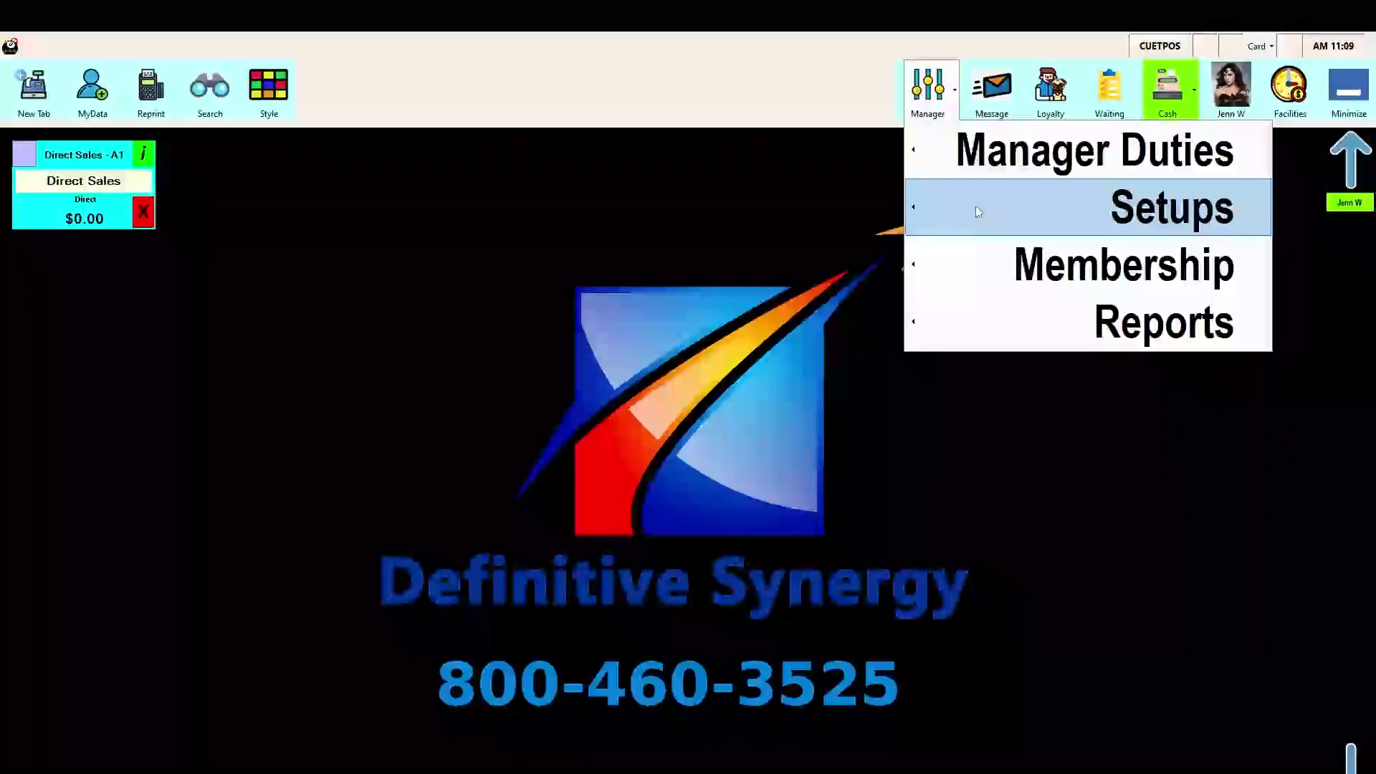
mouse_move(976, 205)
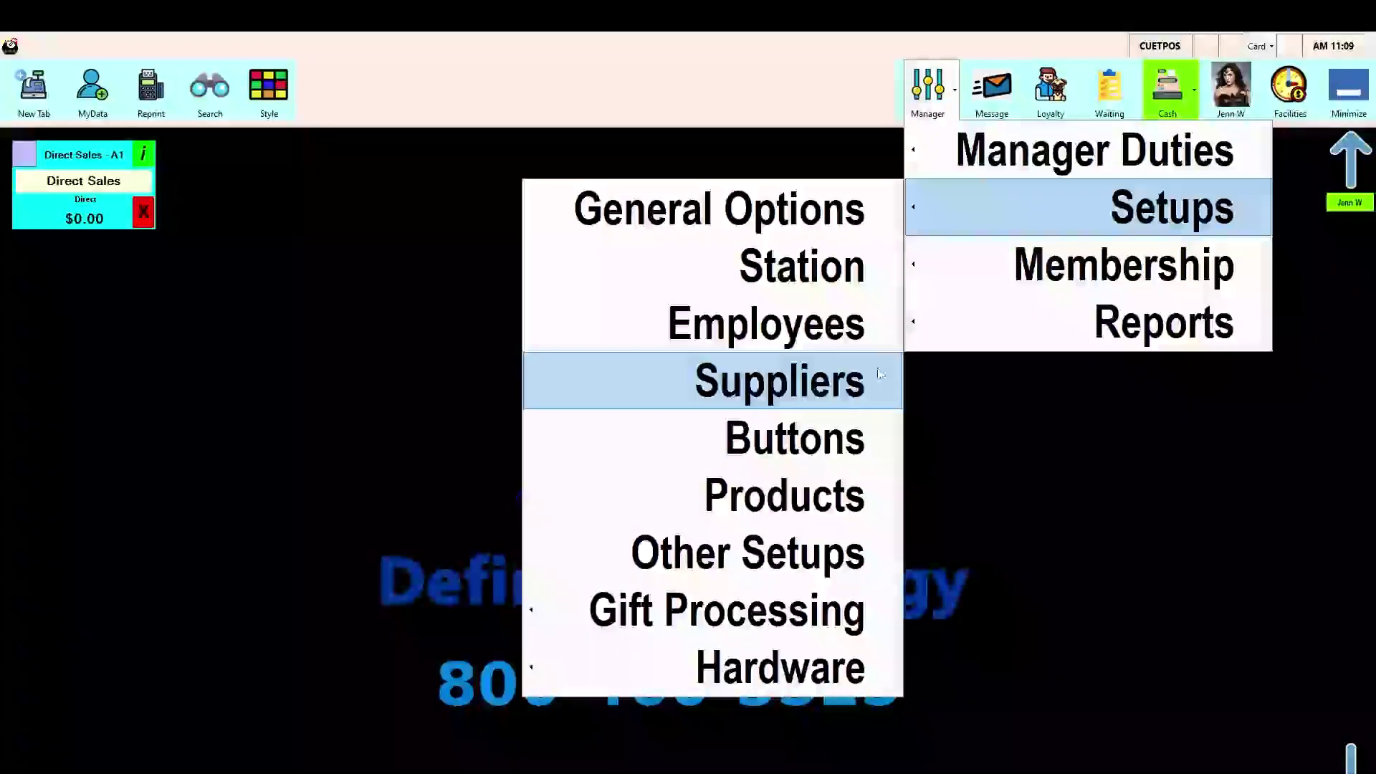
left_click(801, 555)
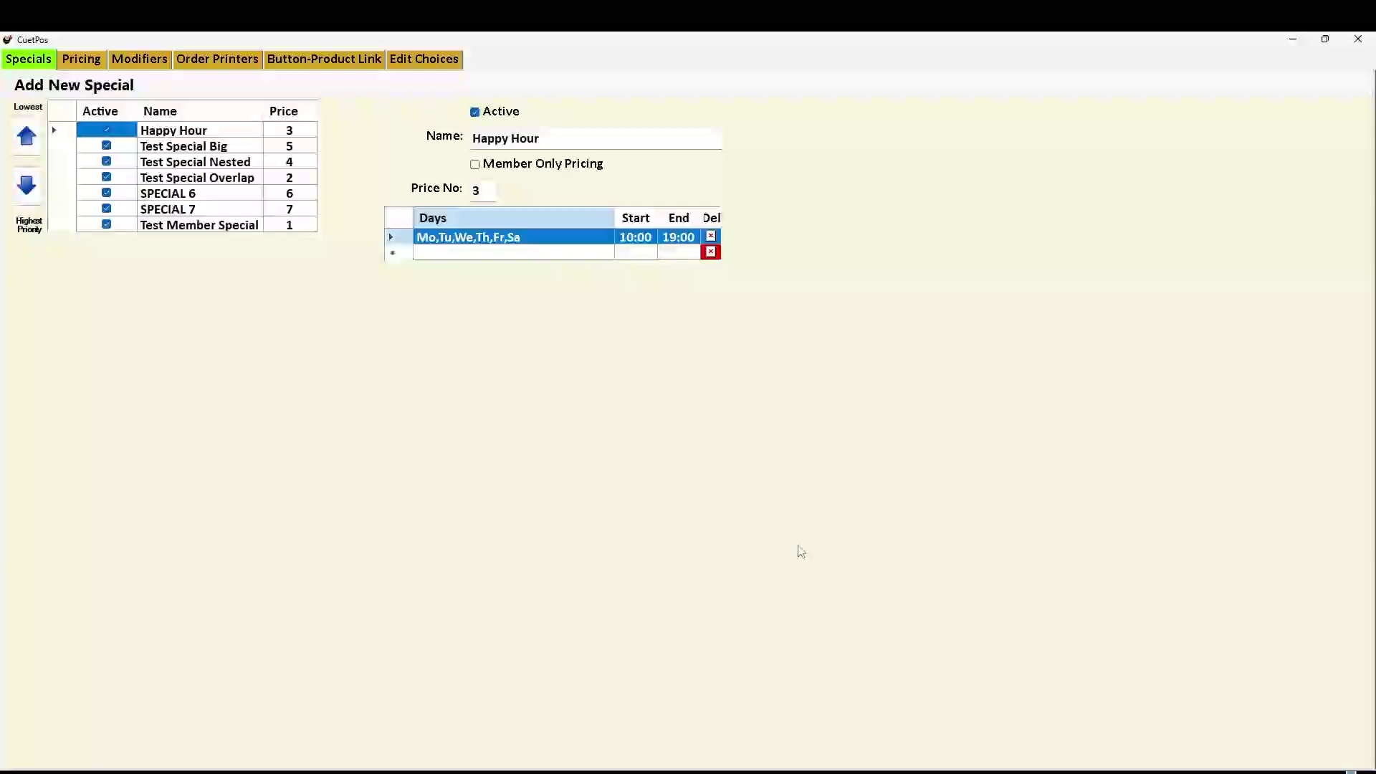
left_click(327, 60)
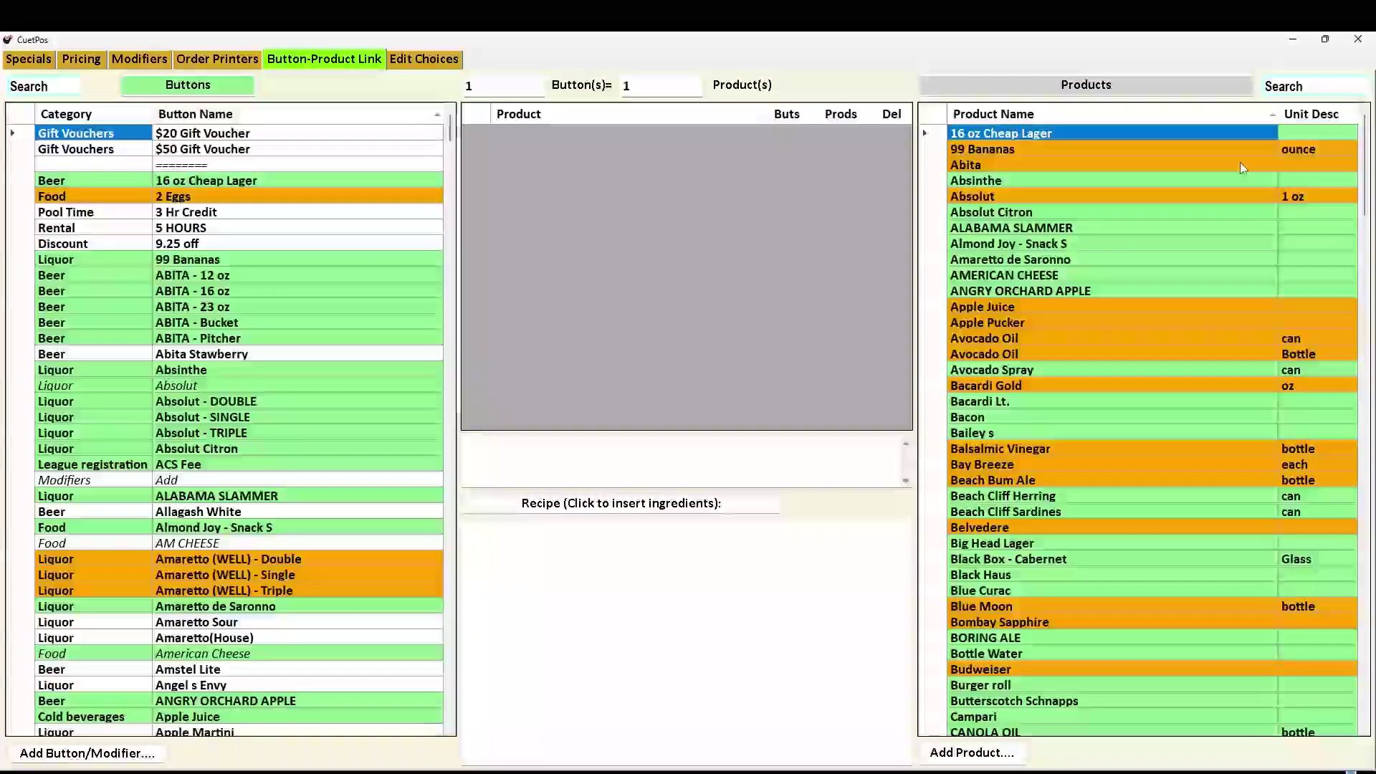
Step: Link the Amaretto de Saronno product to the ALABAMA SLAMMER button
left_click(16, 494)
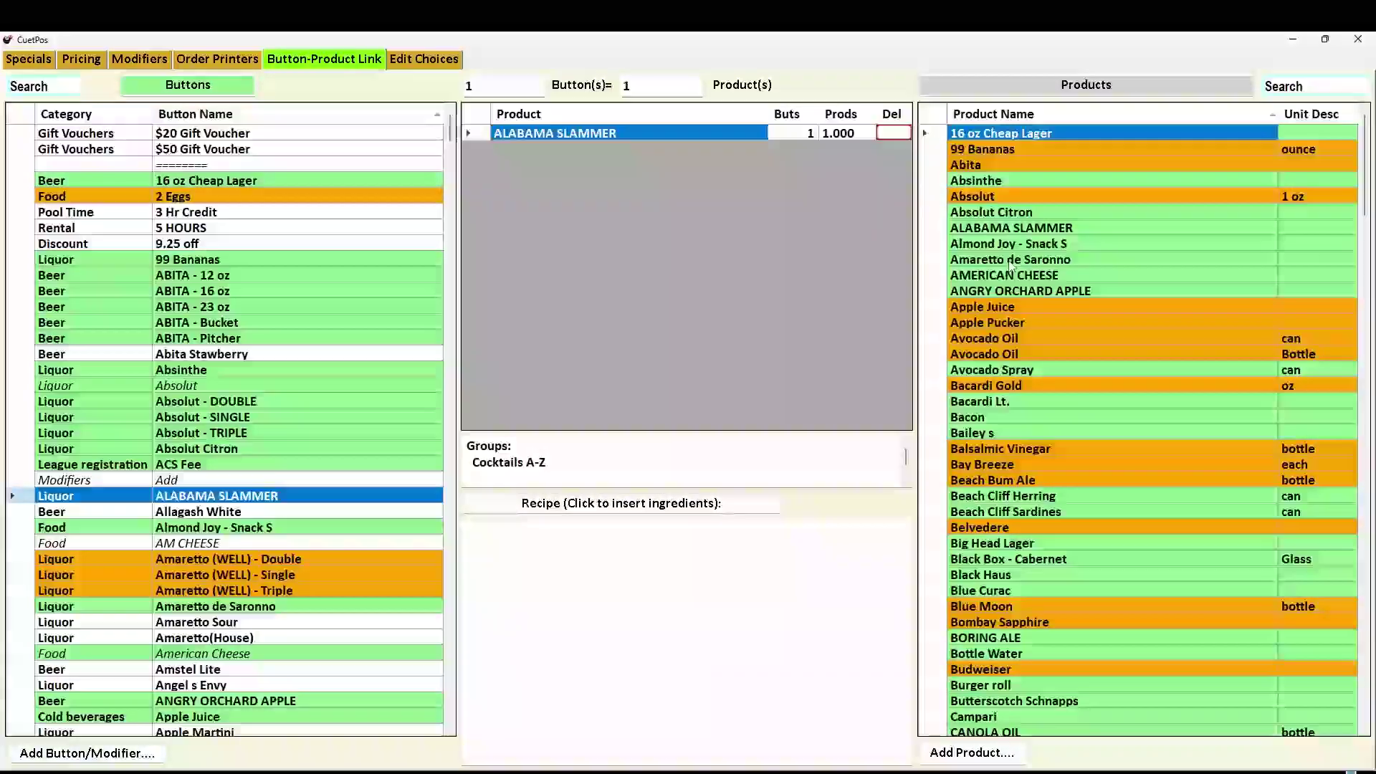
double_click(932, 260)
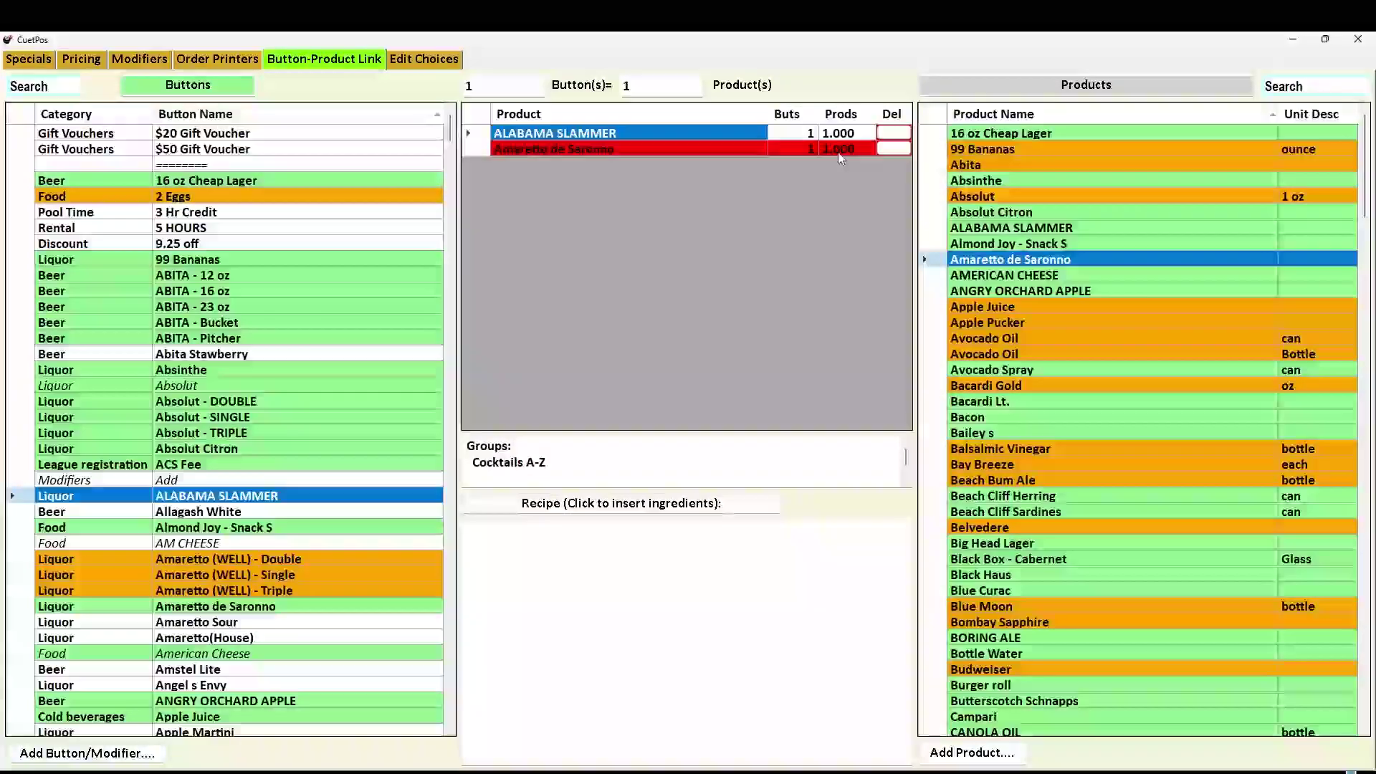
left_click(839, 149)
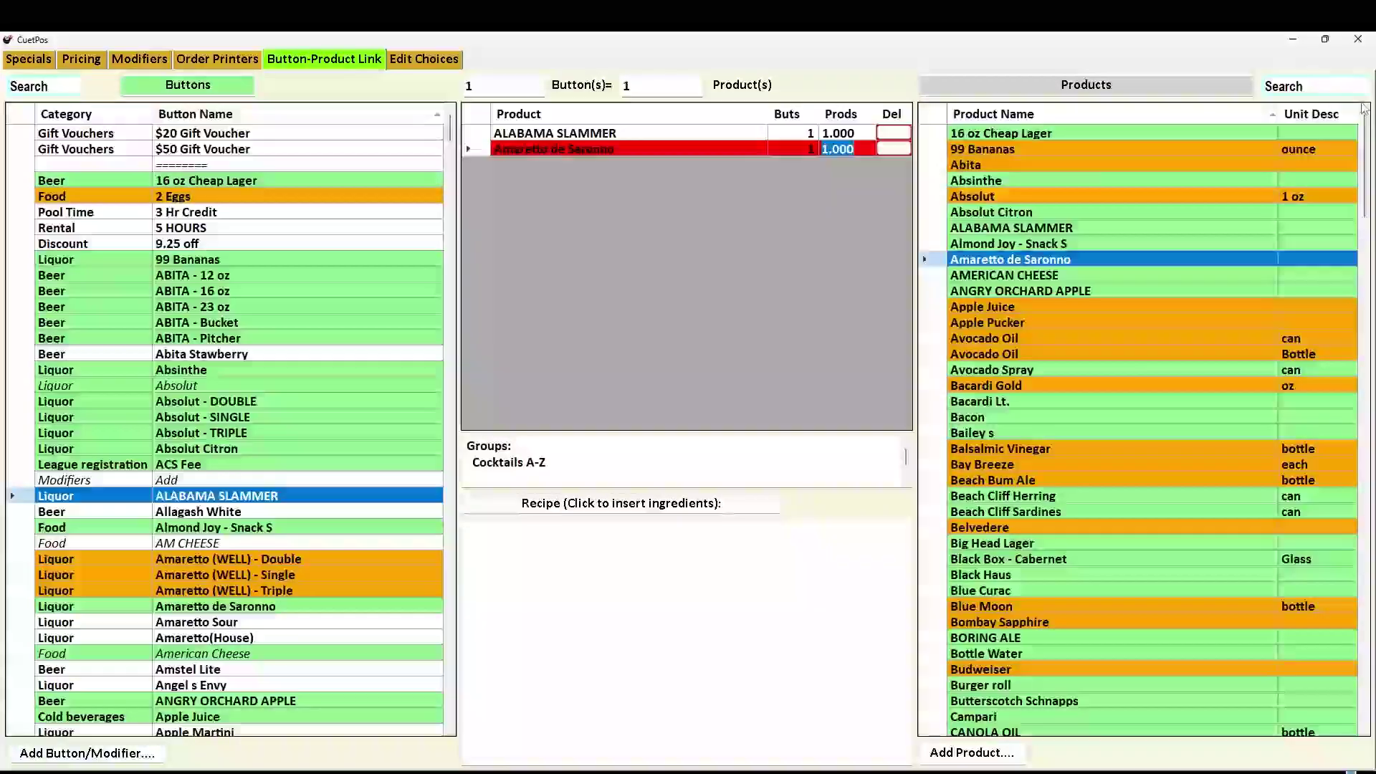
Step: Link Southern Comfort with a product quantity of 1.125, plus Sloe Gin, to the ALABAMA SLAMMER button
left_click_drag(1364, 107, 1347, 603)
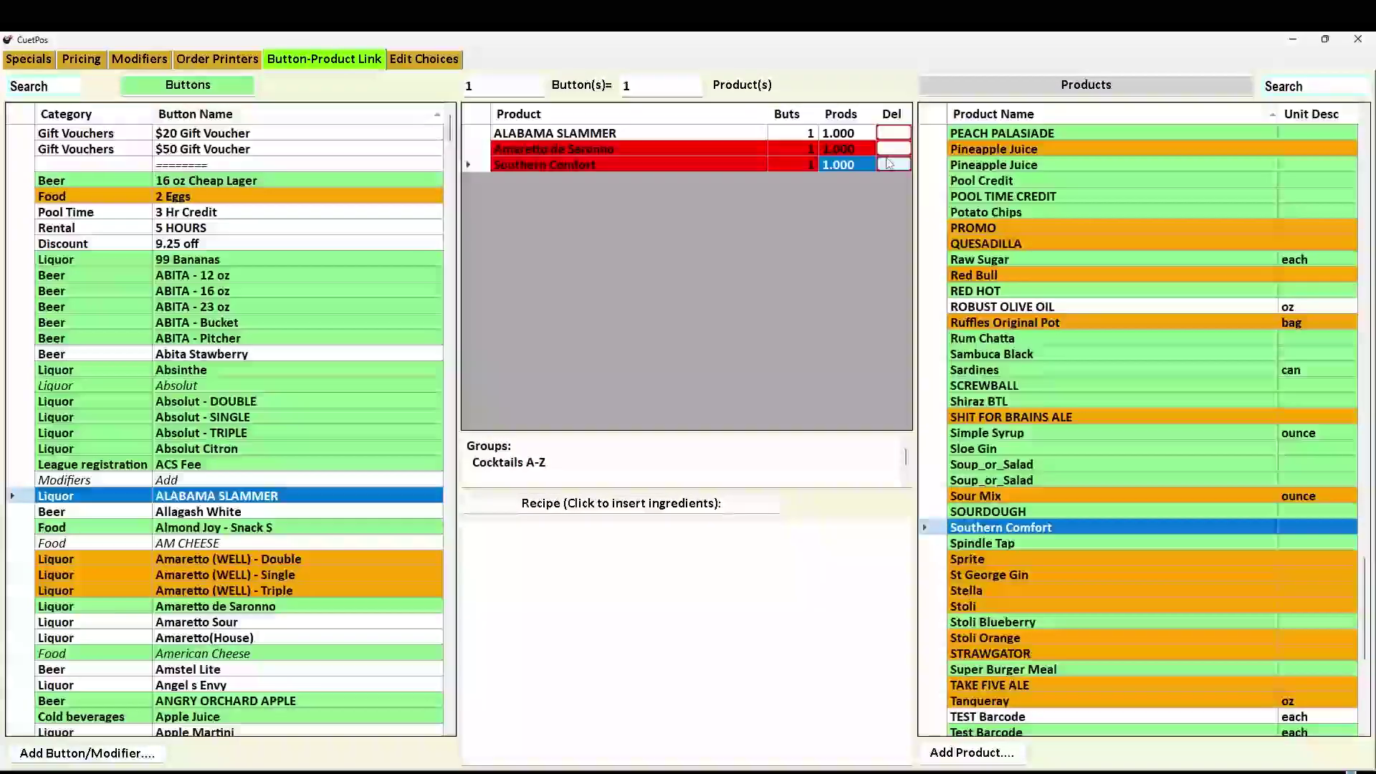
type("1.115")
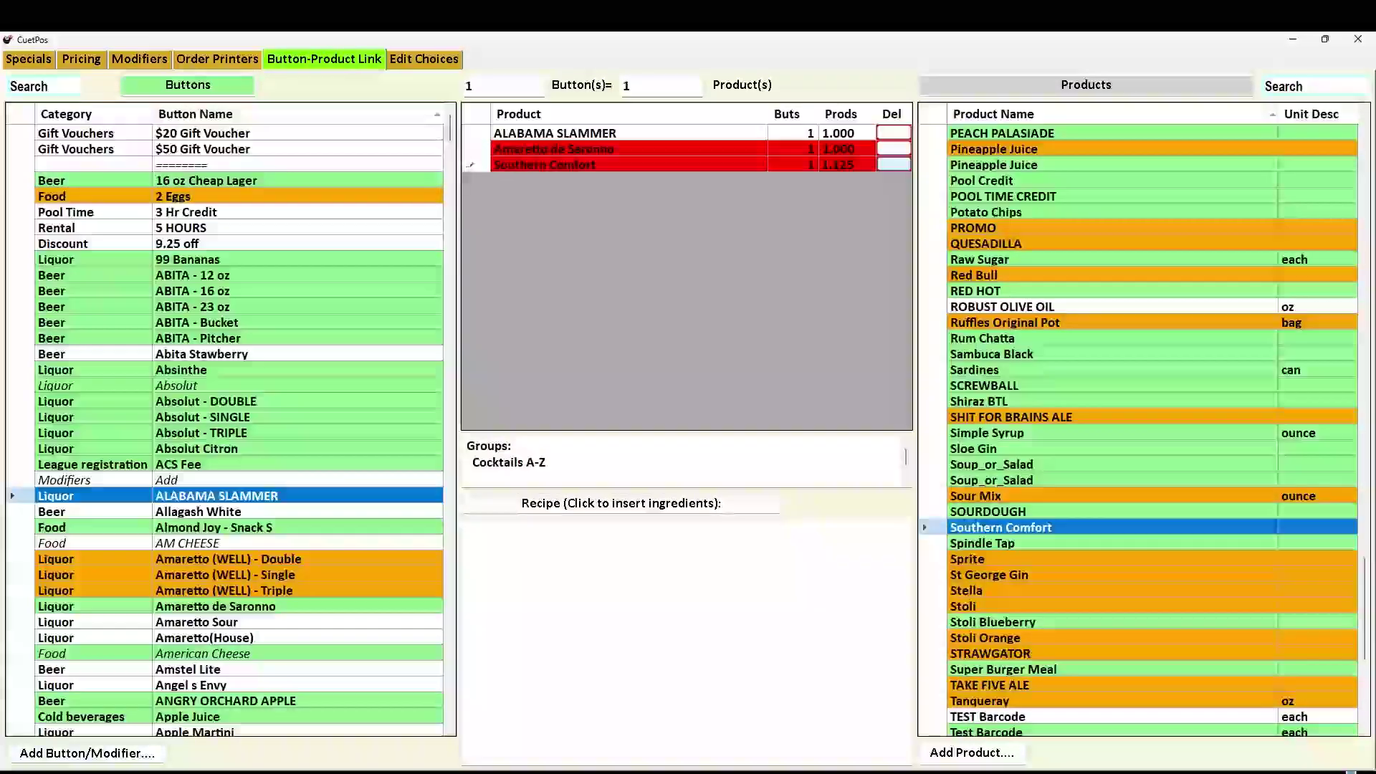
left_click(935, 449)
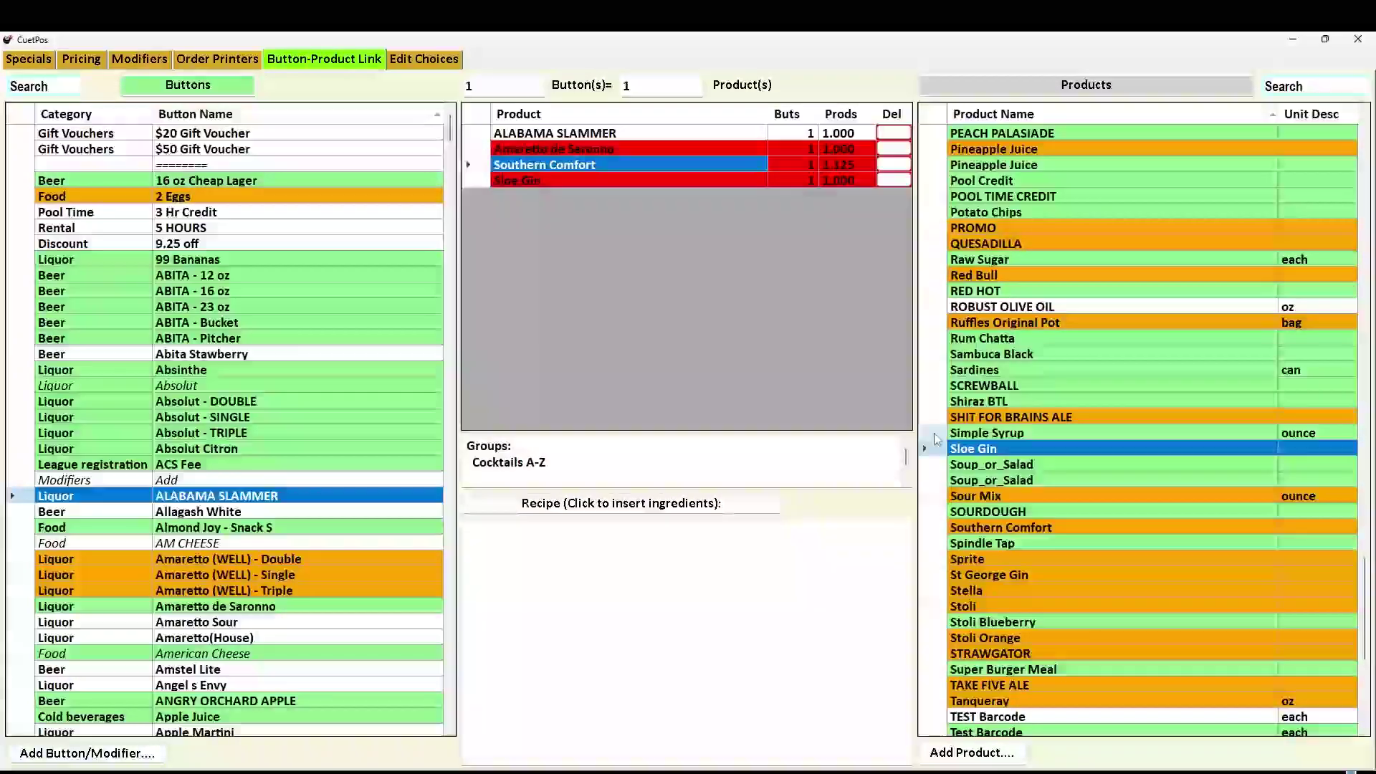
scroll(979, 371, "up", 6)
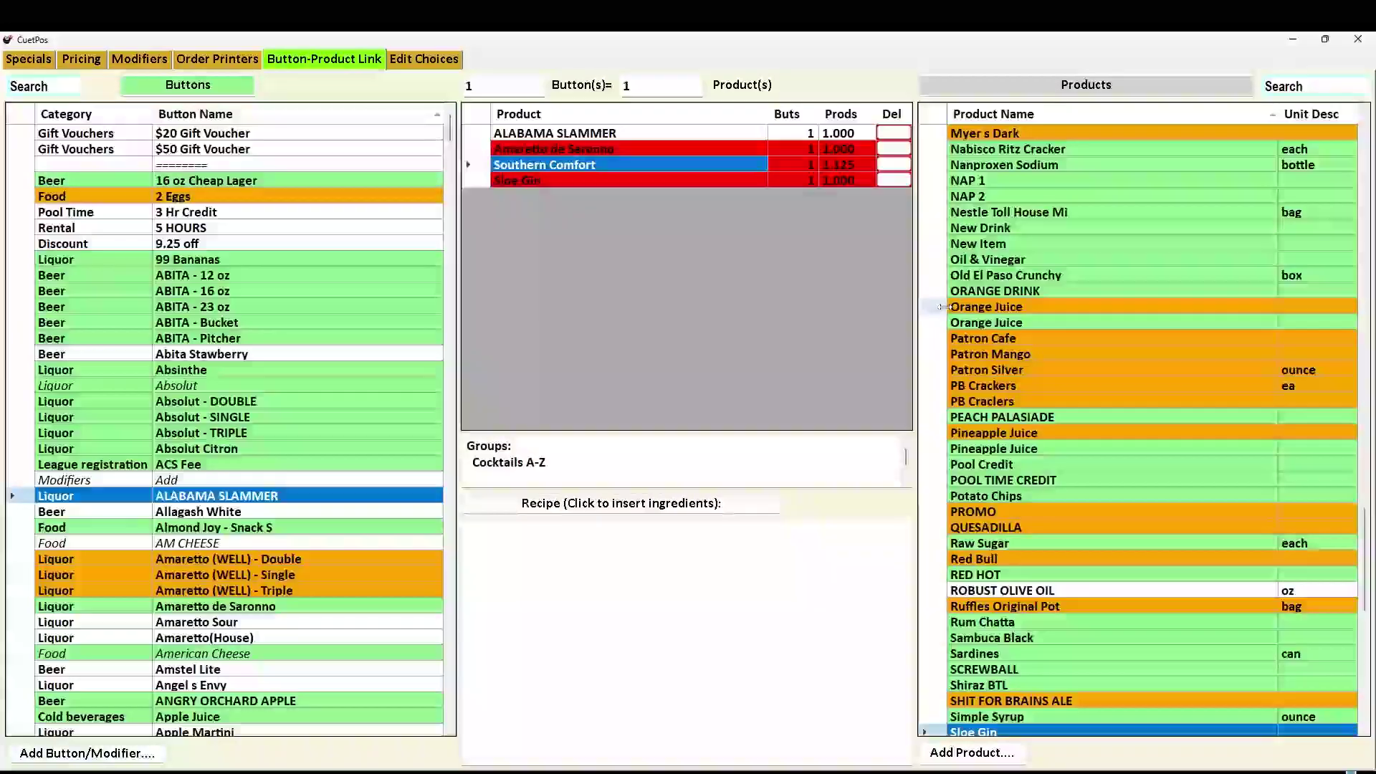
Step: Link the Orange Juice product to the ALABAMA SLAMMER button with a product quantity of 2
left_click(938, 308)
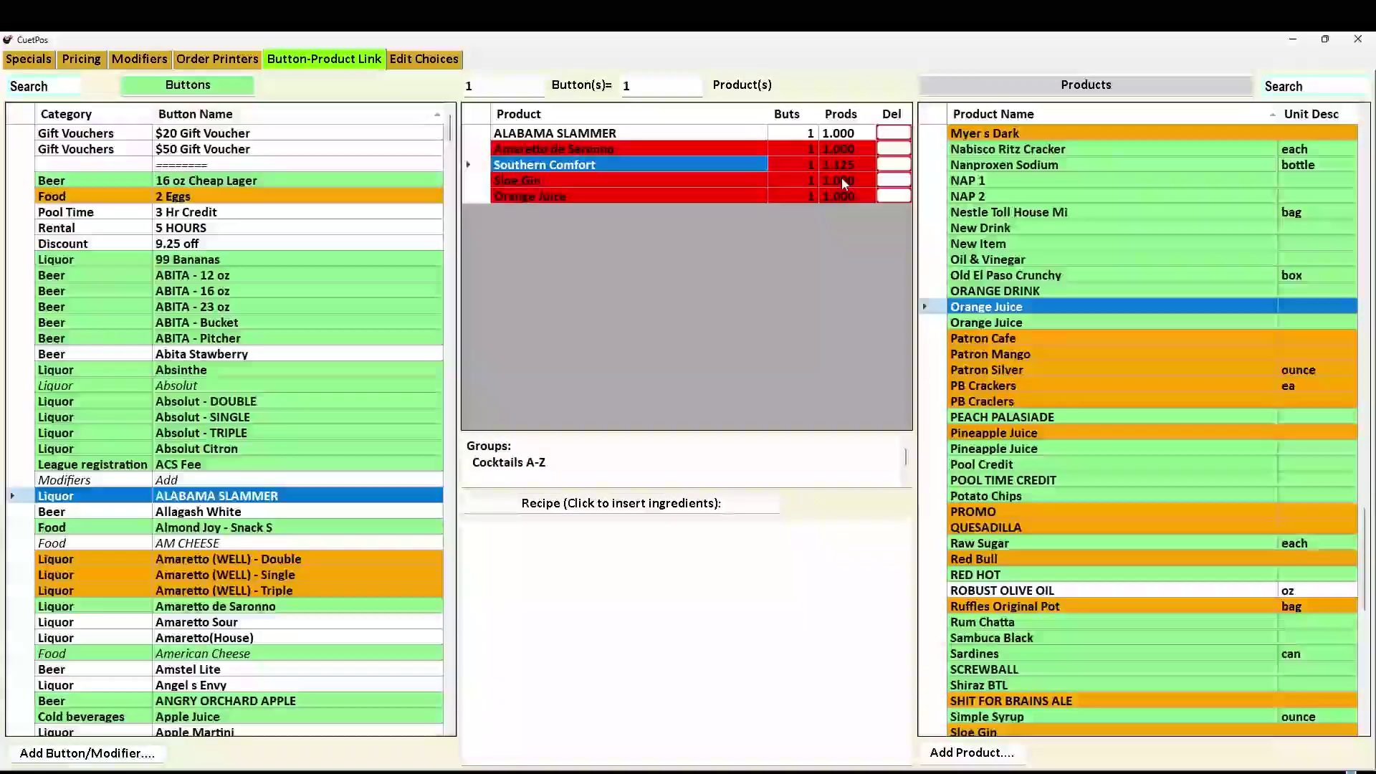
left_click(837, 197)
type("2")
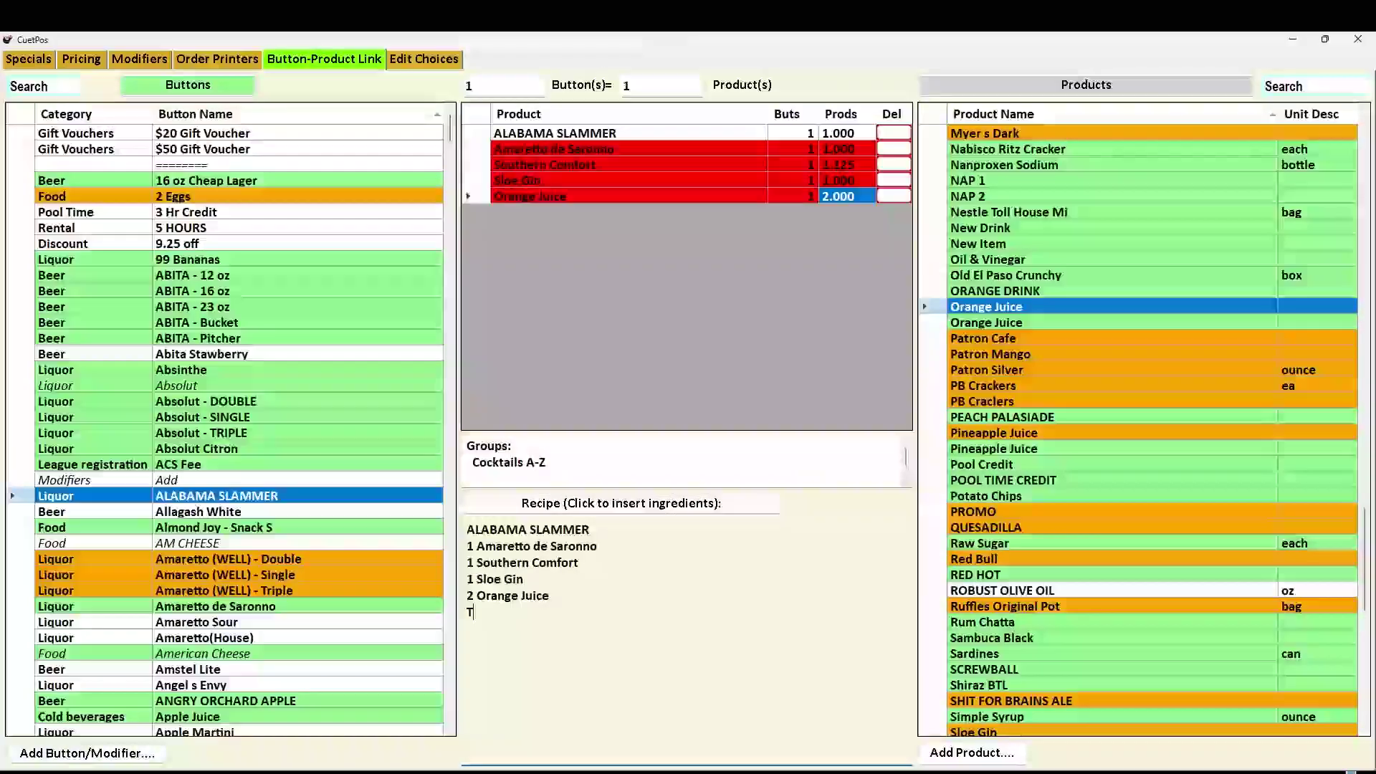
Step: Complete the ALABAMA SLAMMER recipe below its ingredients with the lines "Tall glass", "3 ice cubes" and "Orange wheel and cherry garish"
type("ll glass")
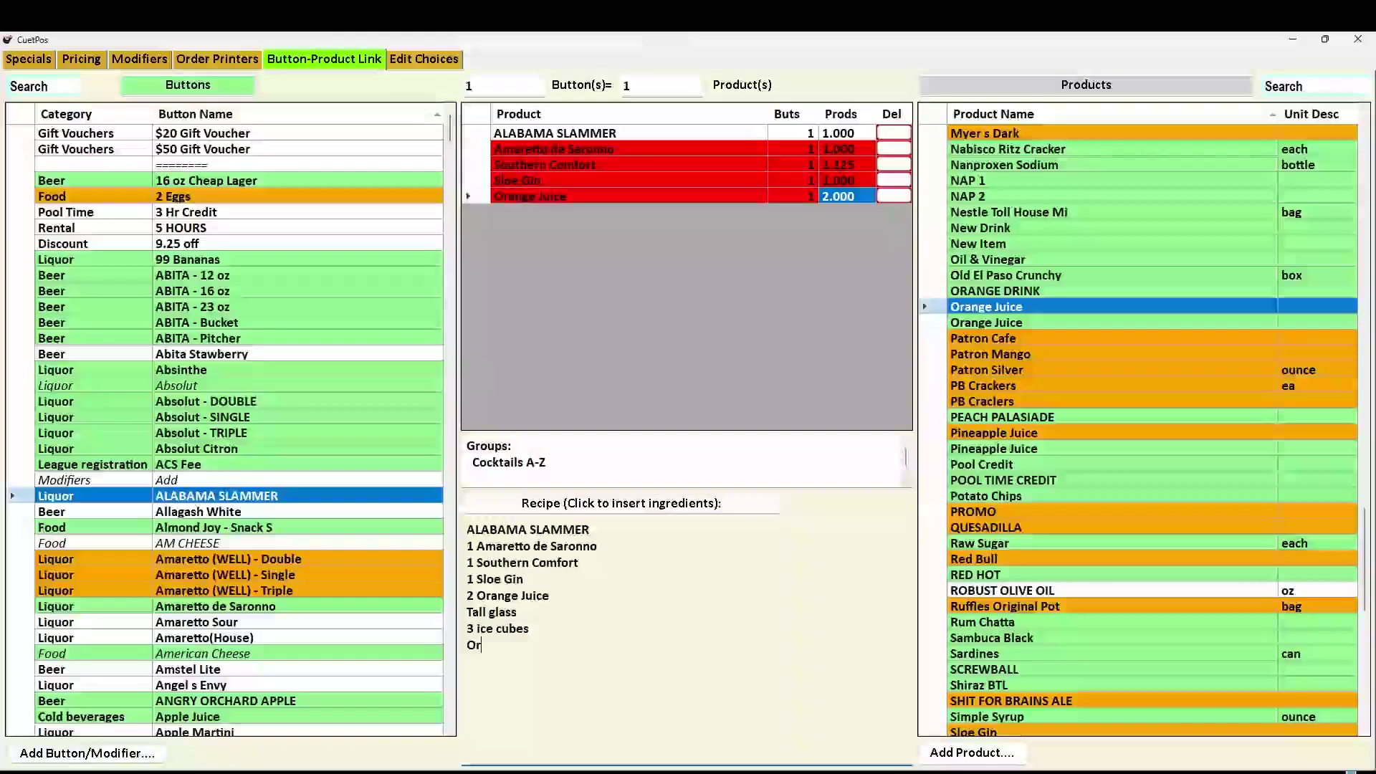
type("rNGE")
key("BackSpace")
key("BackSpace")
key("BackSpace")
type("ange wh")
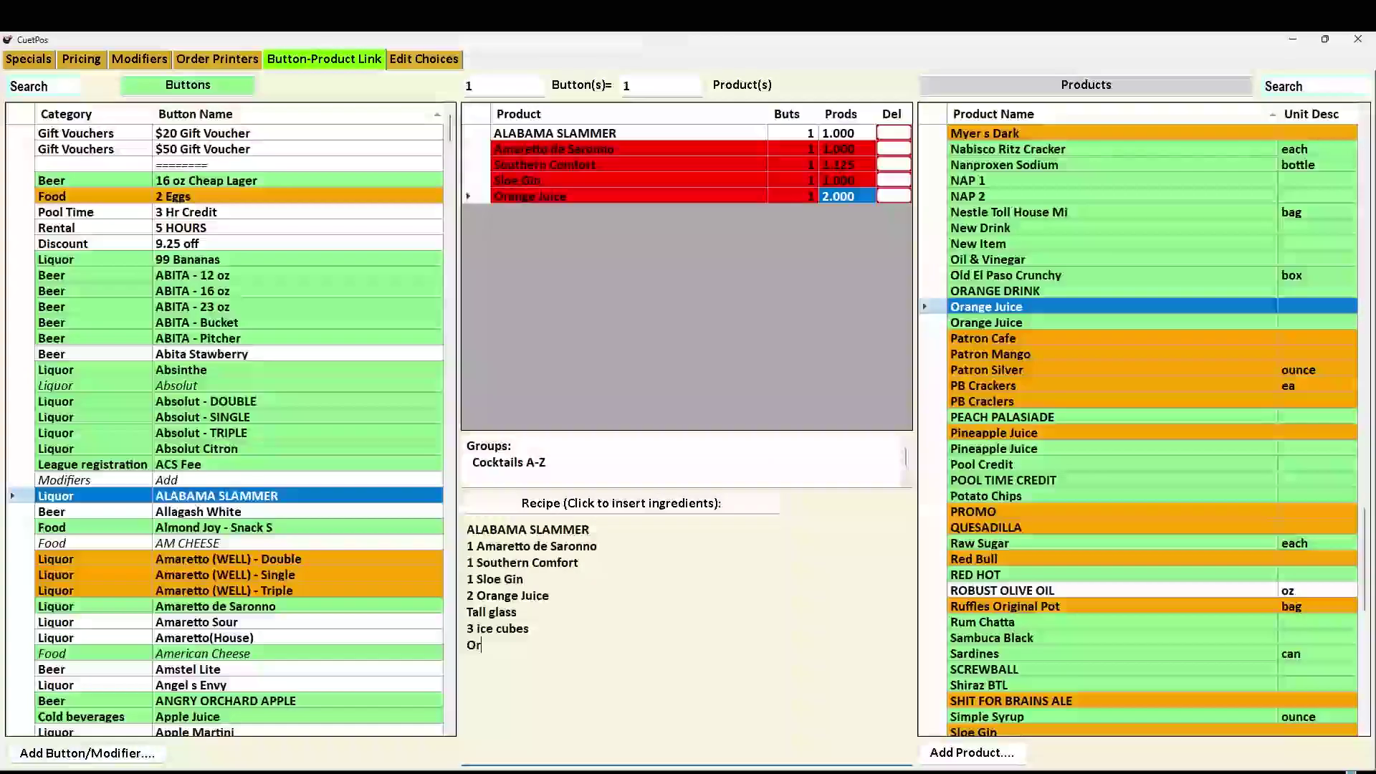
type("eel and cherry")
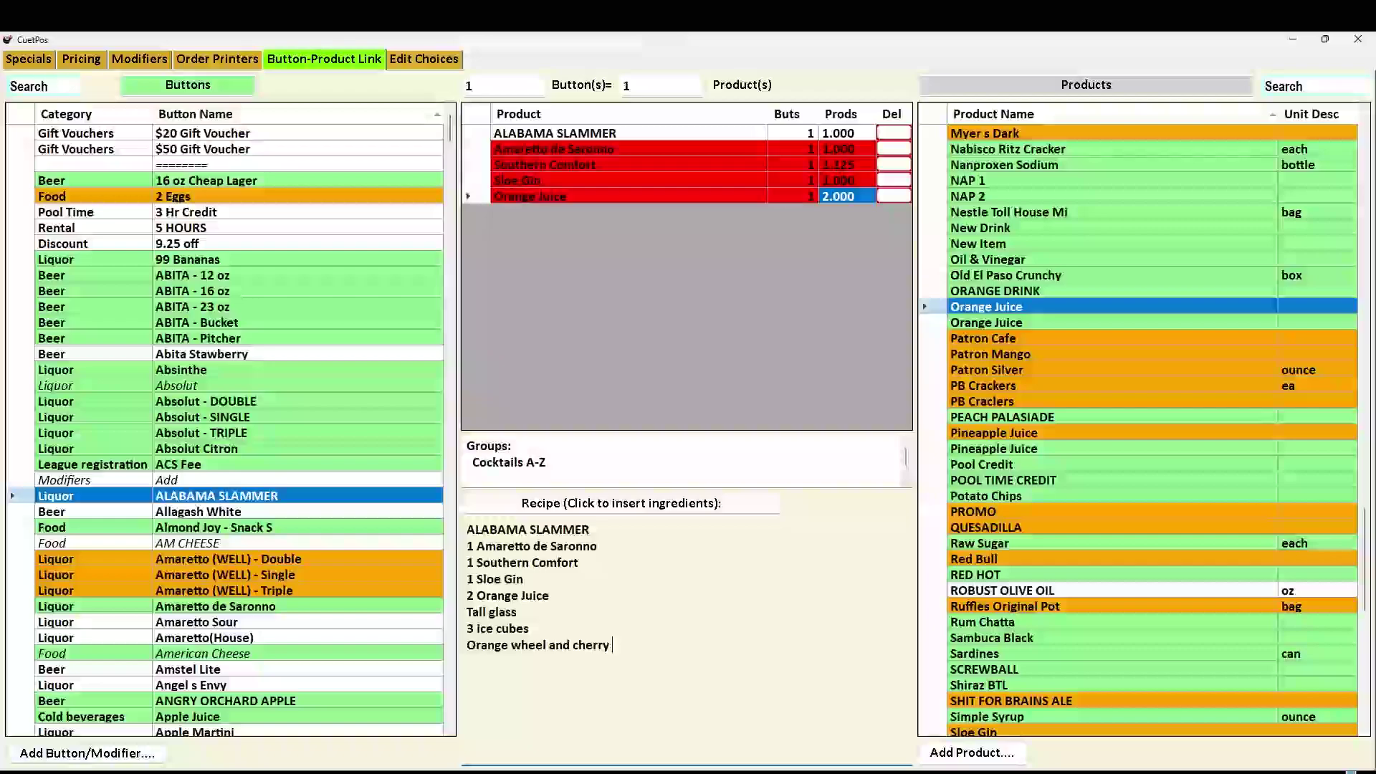
type(" garish")
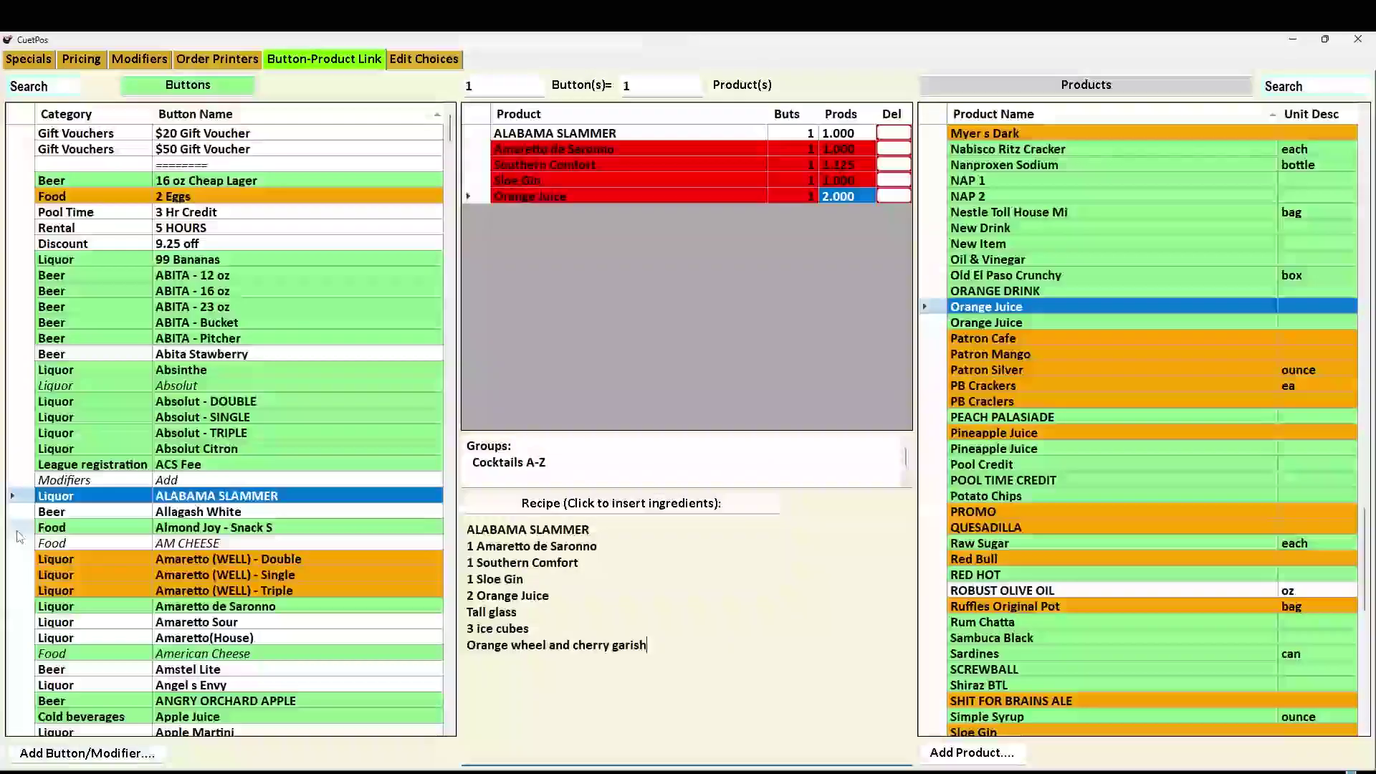
Step: Switch to the Almond Joy - Snack S button and back to ALABAMA SLAMMER to check its recipe, and close the setup
left_click(17, 530)
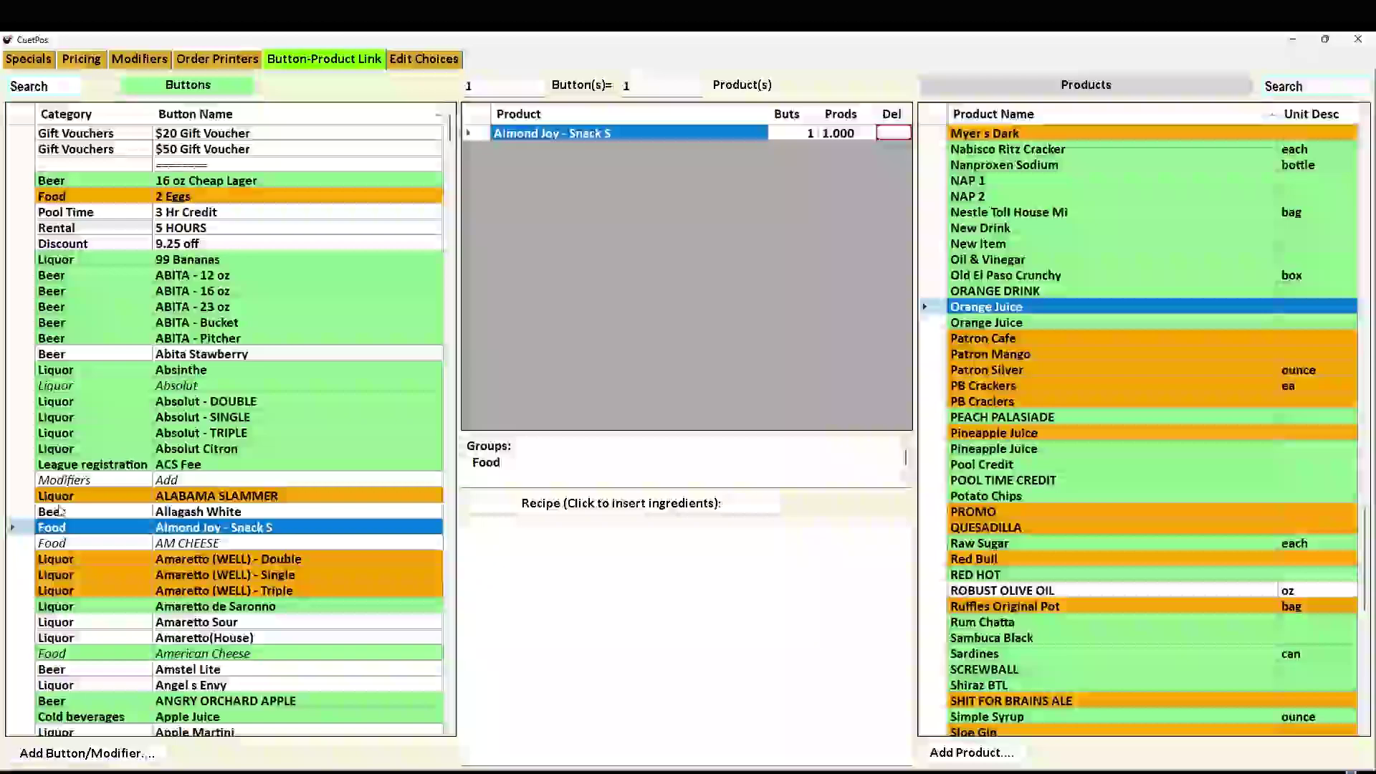
left_click(30, 499)
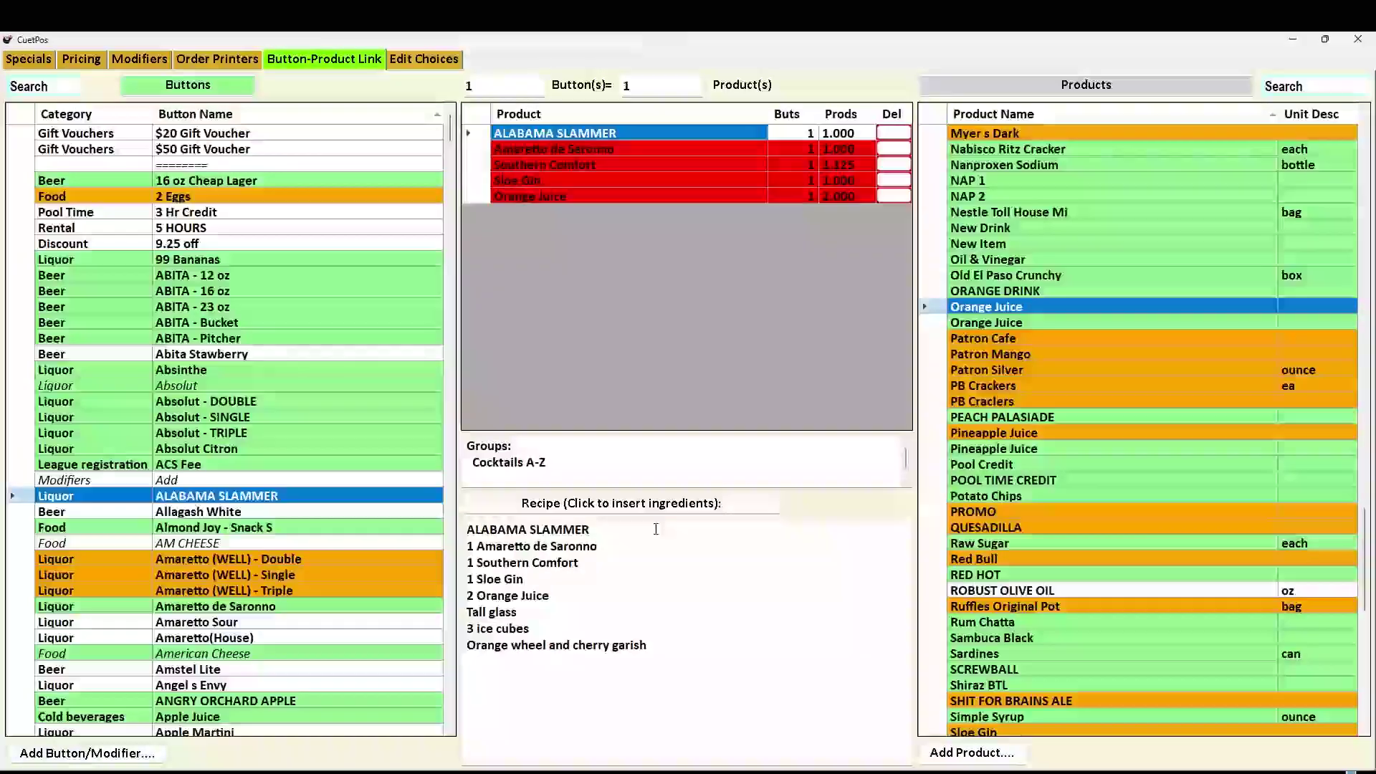
left_click(1359, 39)
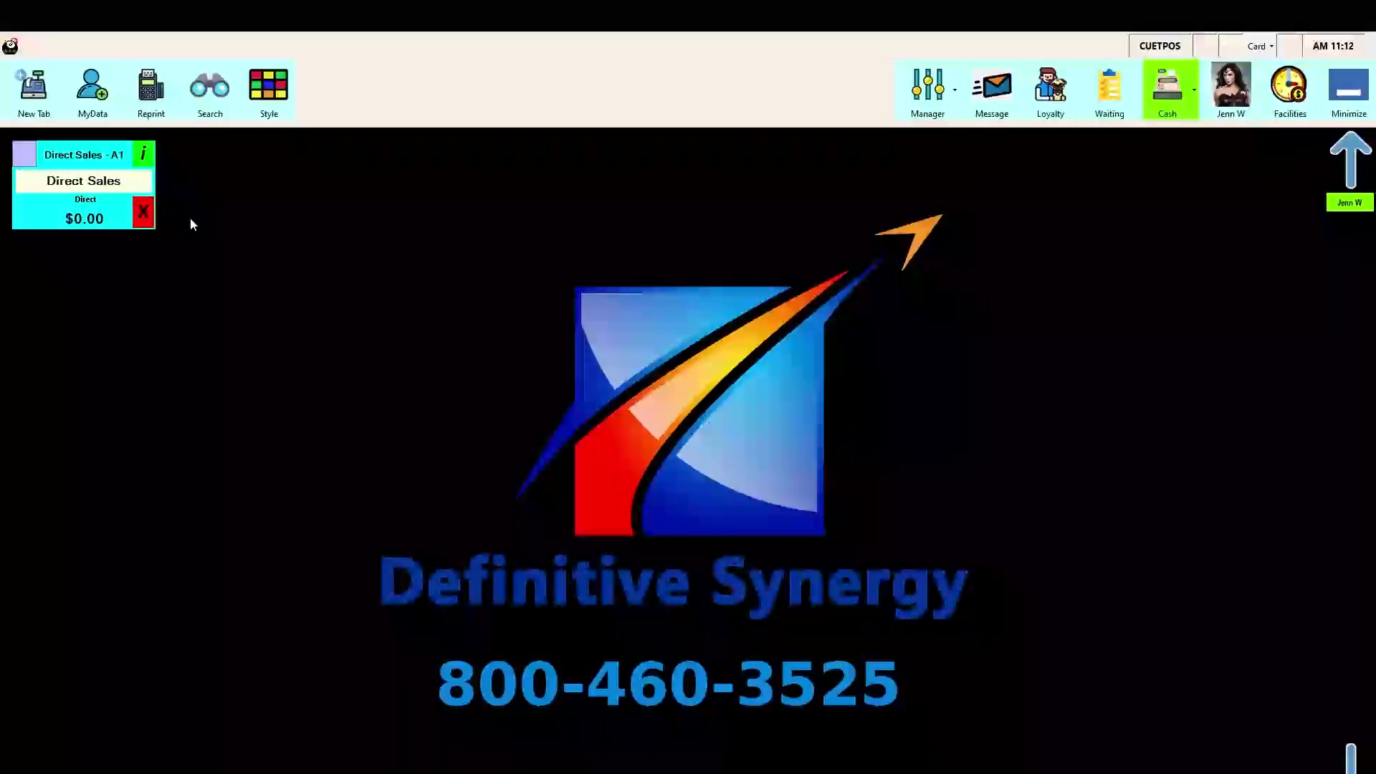
Step: Create a new sales tab, view its Cocktails A-Z buttons, and return to the home screen
left_click(43, 101)
left_click(97, 96)
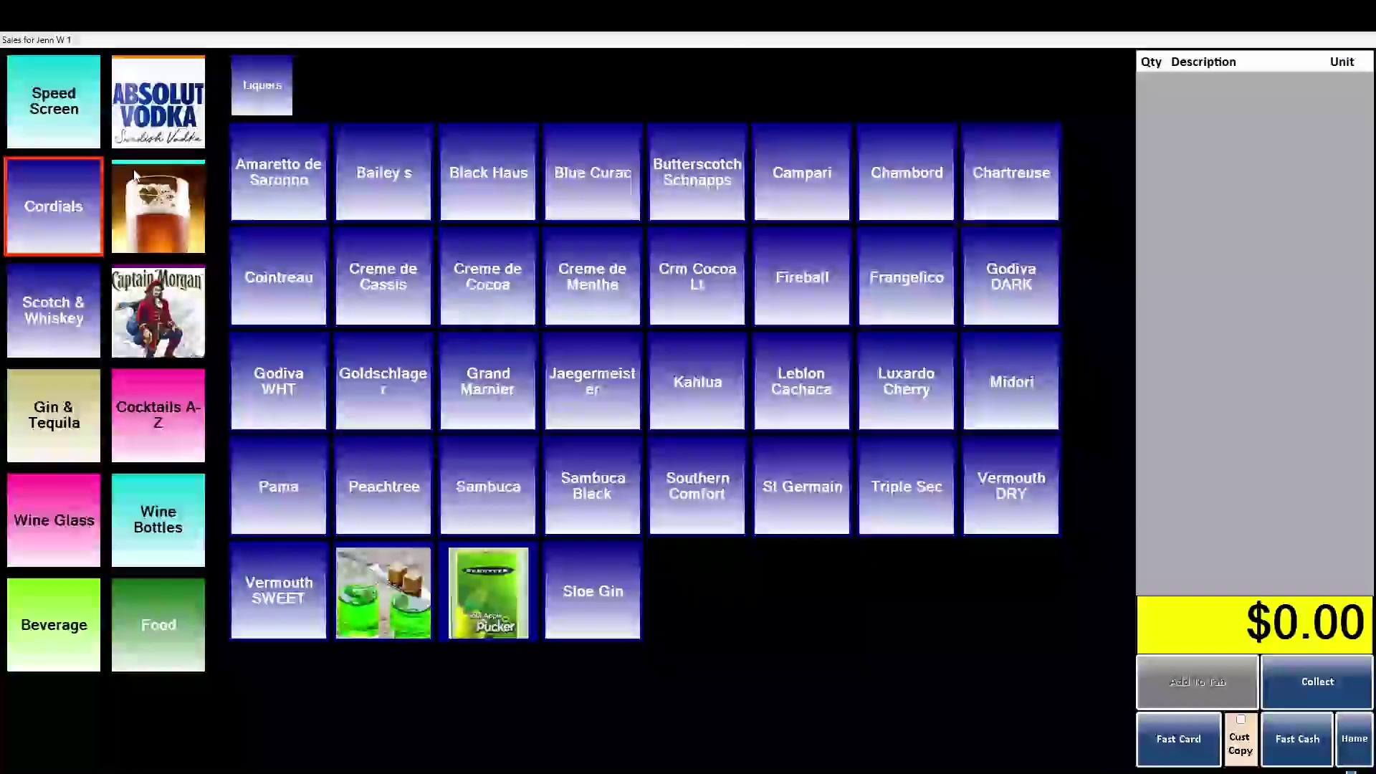
left_click(122, 407)
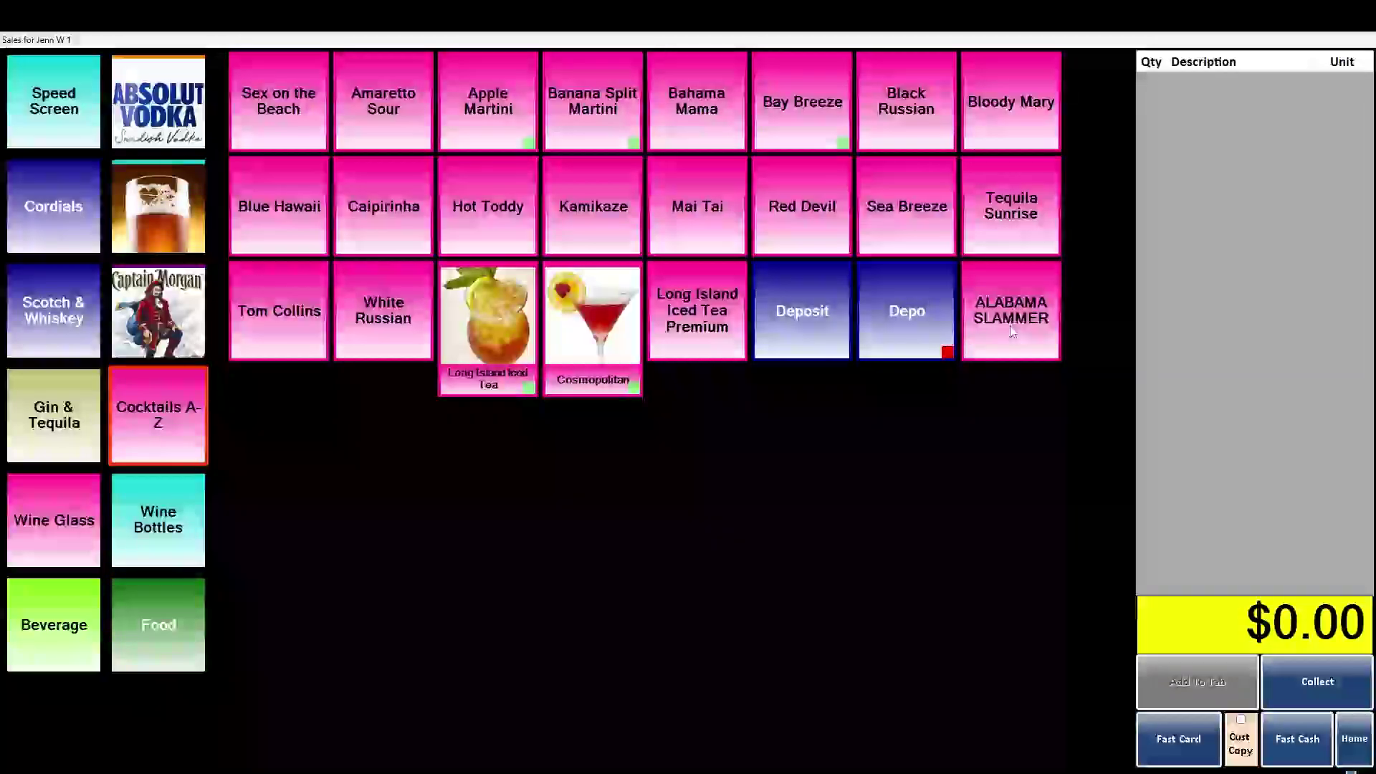
left_click(1364, 761)
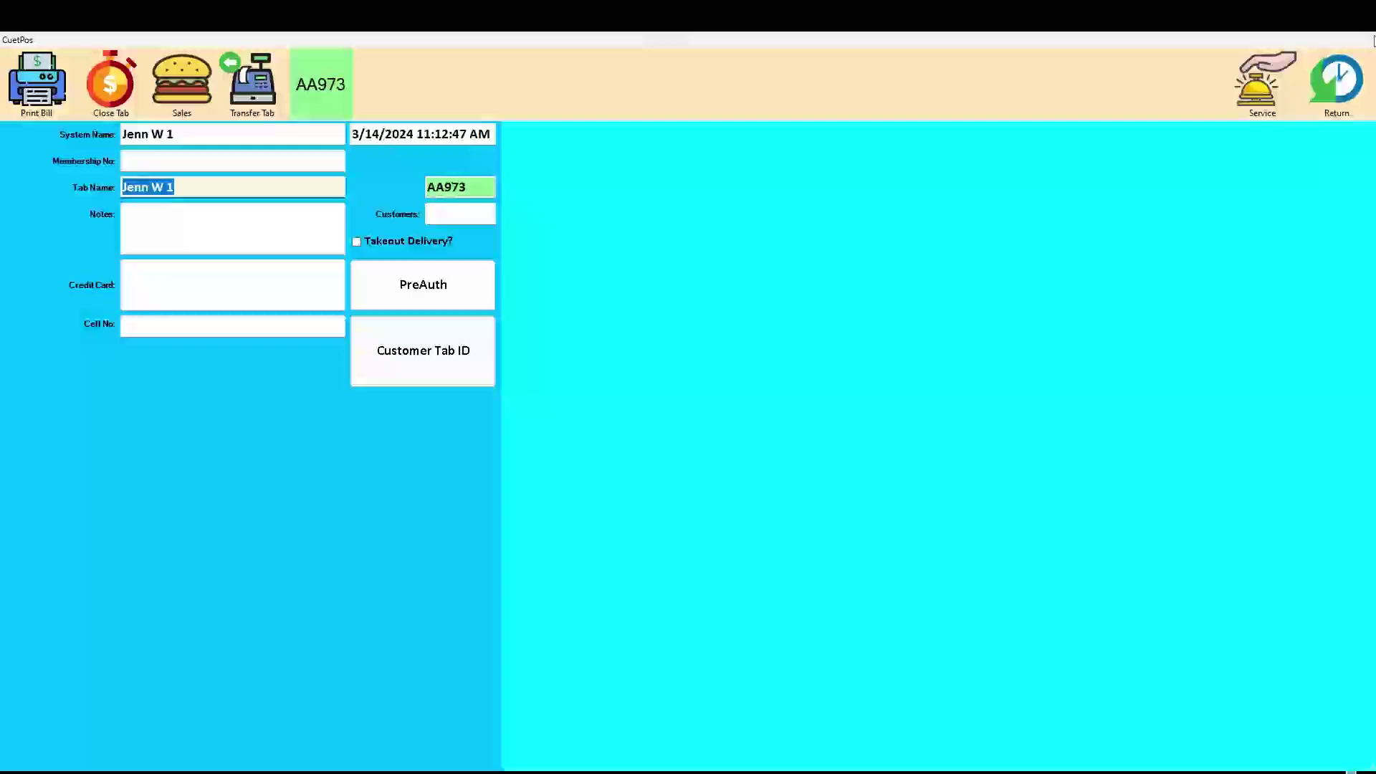
left_click(1335, 86)
Step: Sign out and reopen the new sales tab by entering the employee ID/password and taking control
left_click(1219, 80)
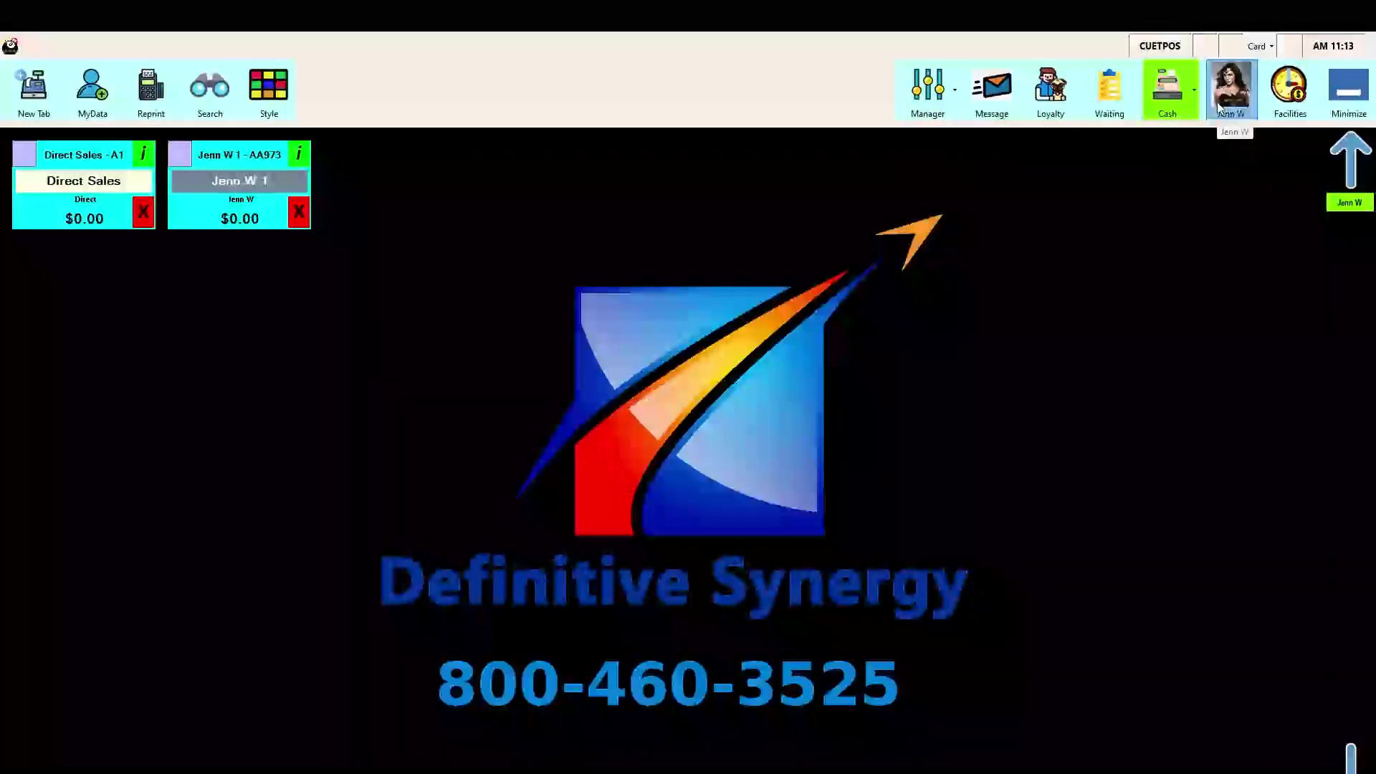
left_click(374, 449)
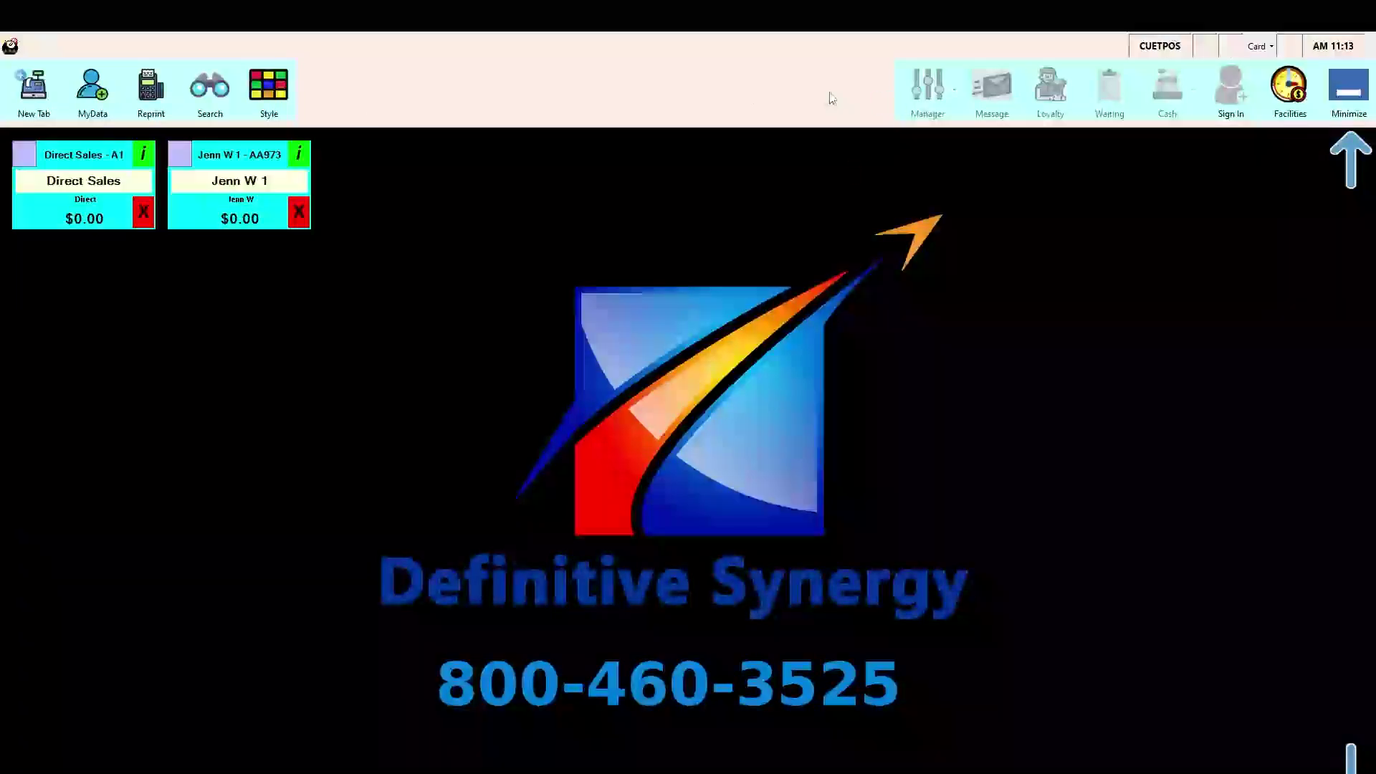
left_click(247, 181)
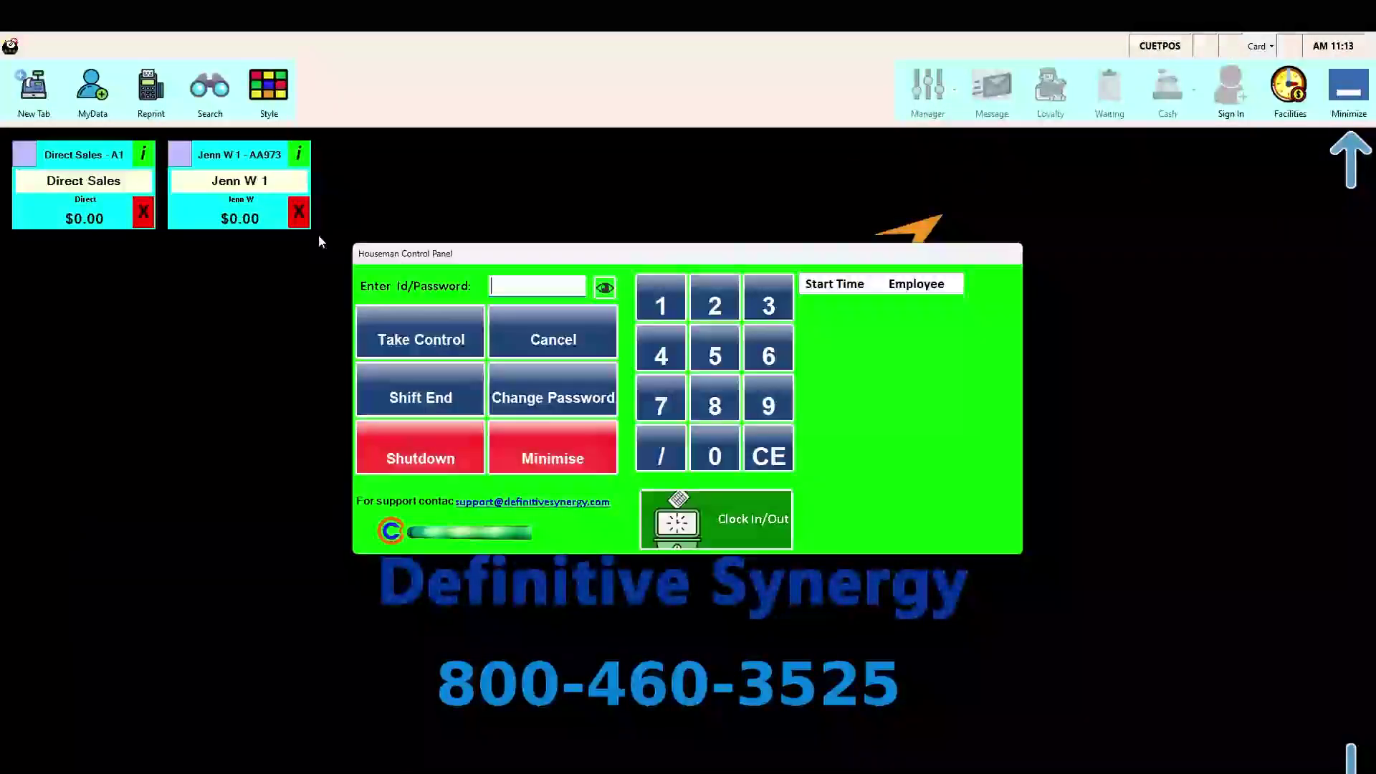
left_click(667, 308)
left_click(671, 454)
left_click(653, 305)
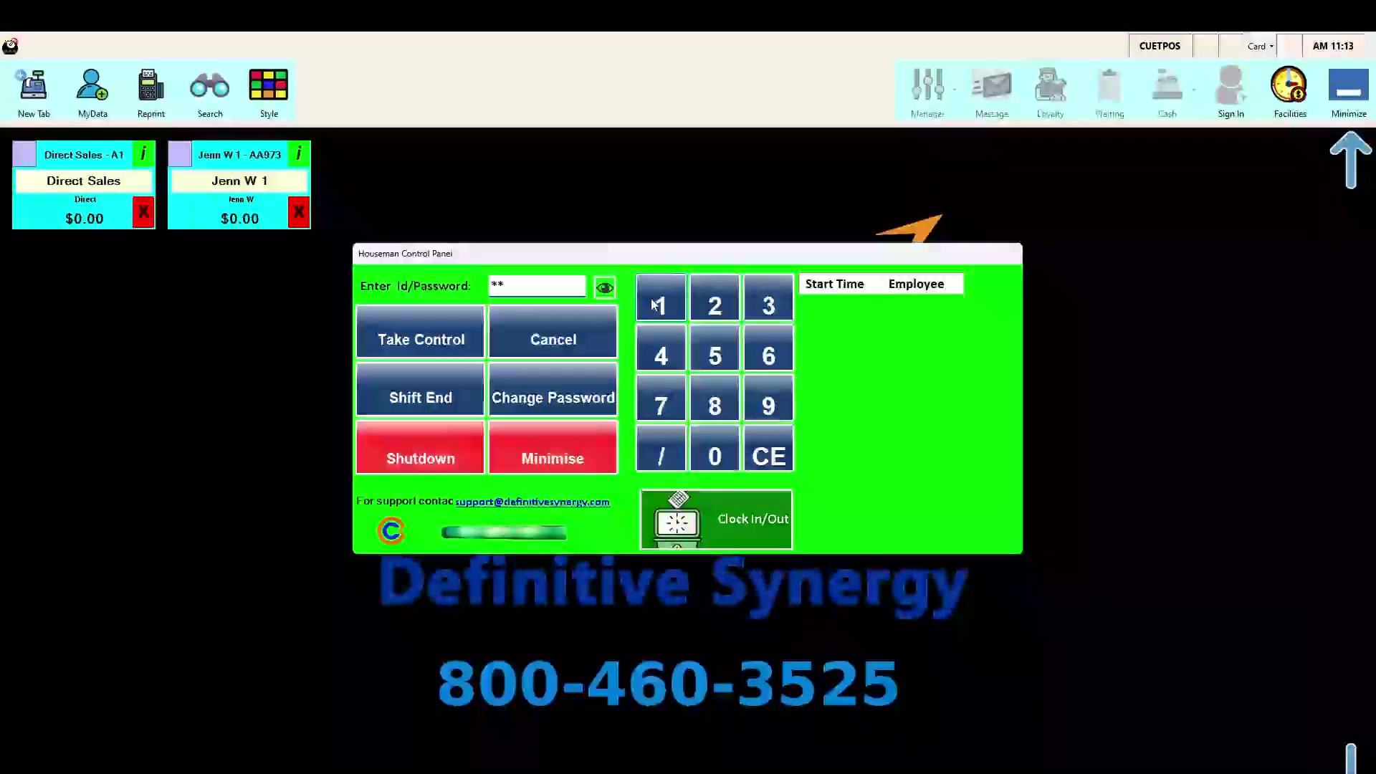
left_click(465, 341)
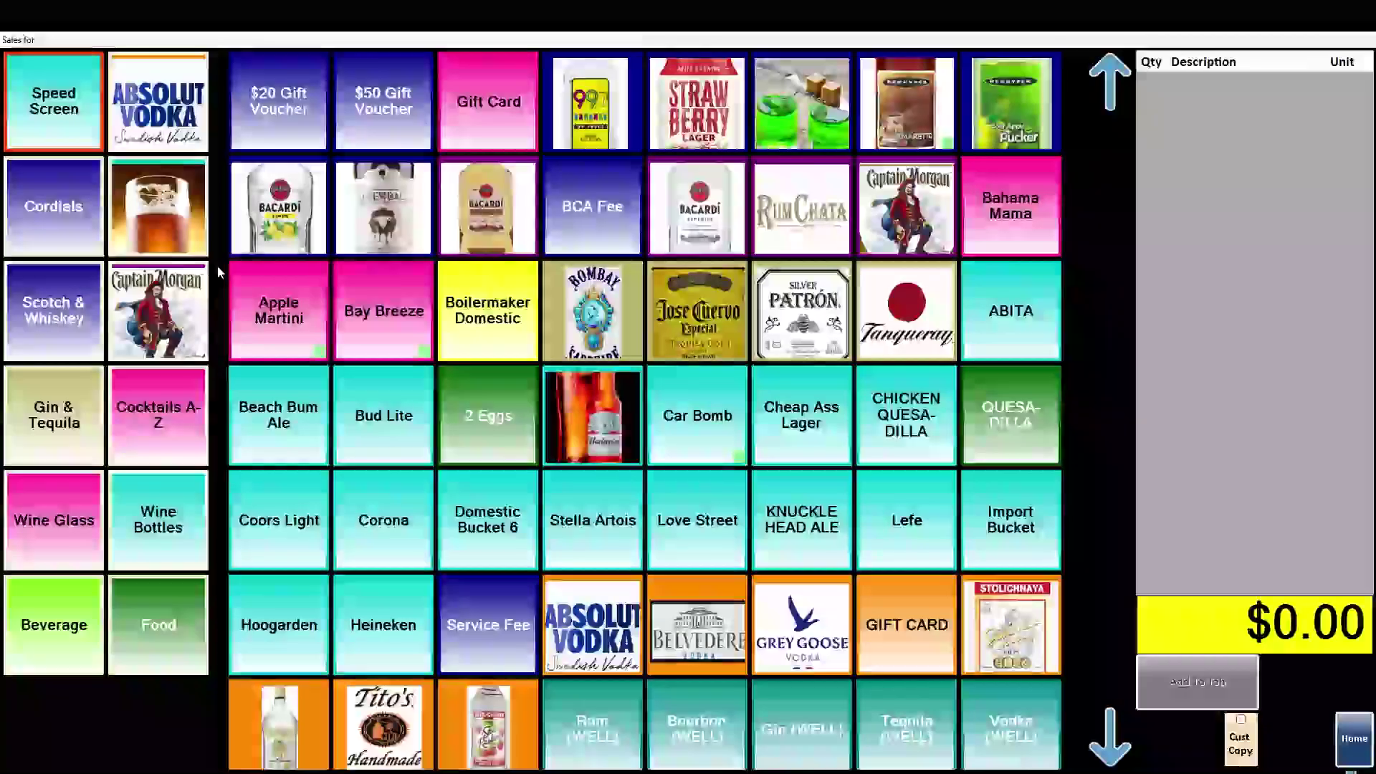
Step: Add one ALABAMA SLAMMER from Cocktails A-Z to the sale, and print its recipe
left_click(148, 402)
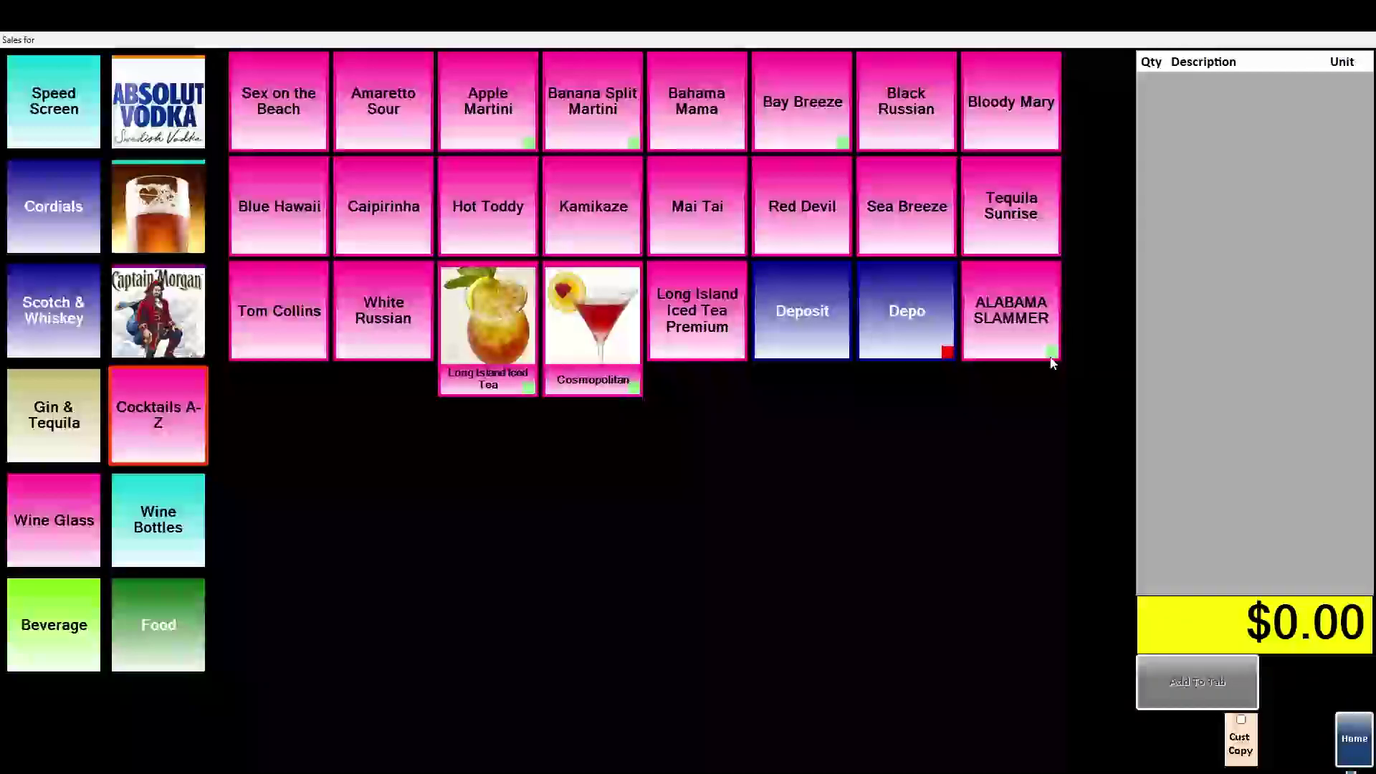
left_click(1034, 325)
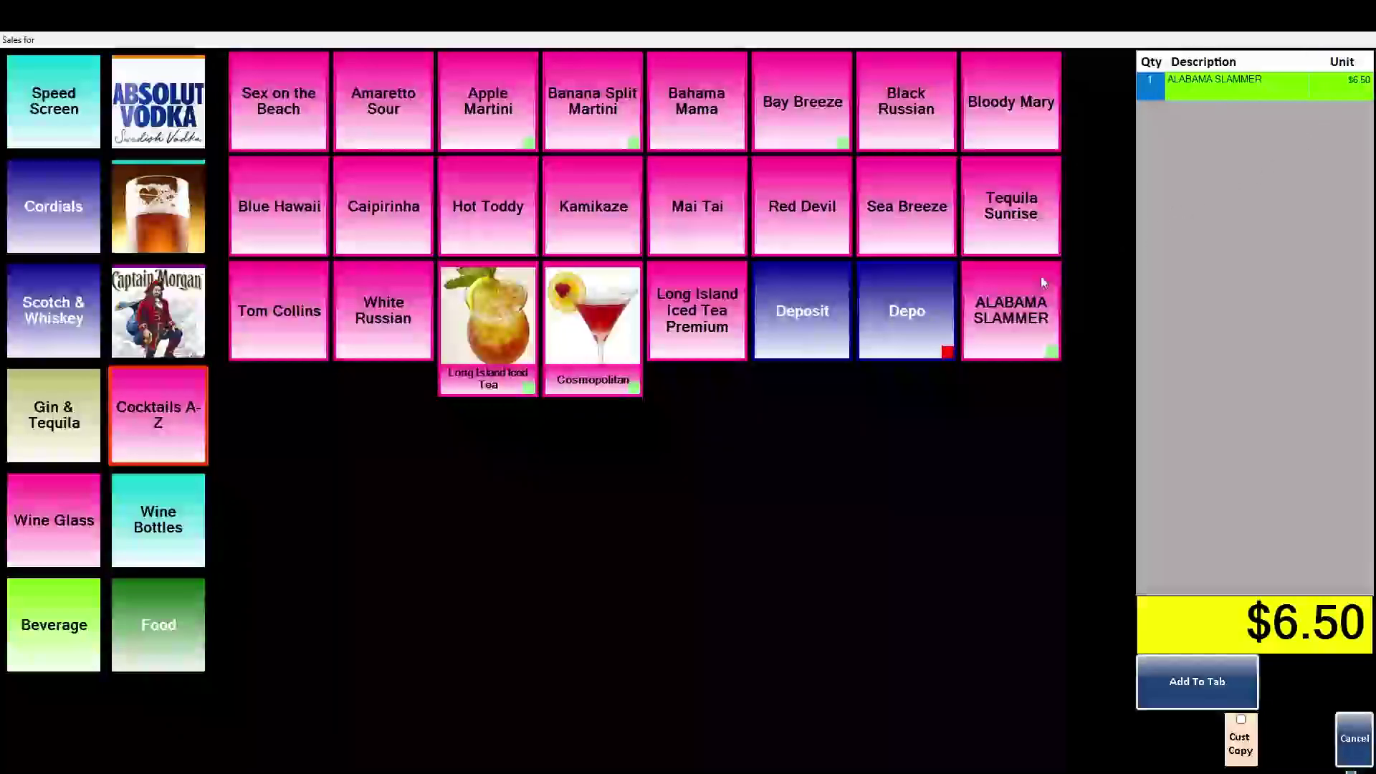
right_click(1007, 310)
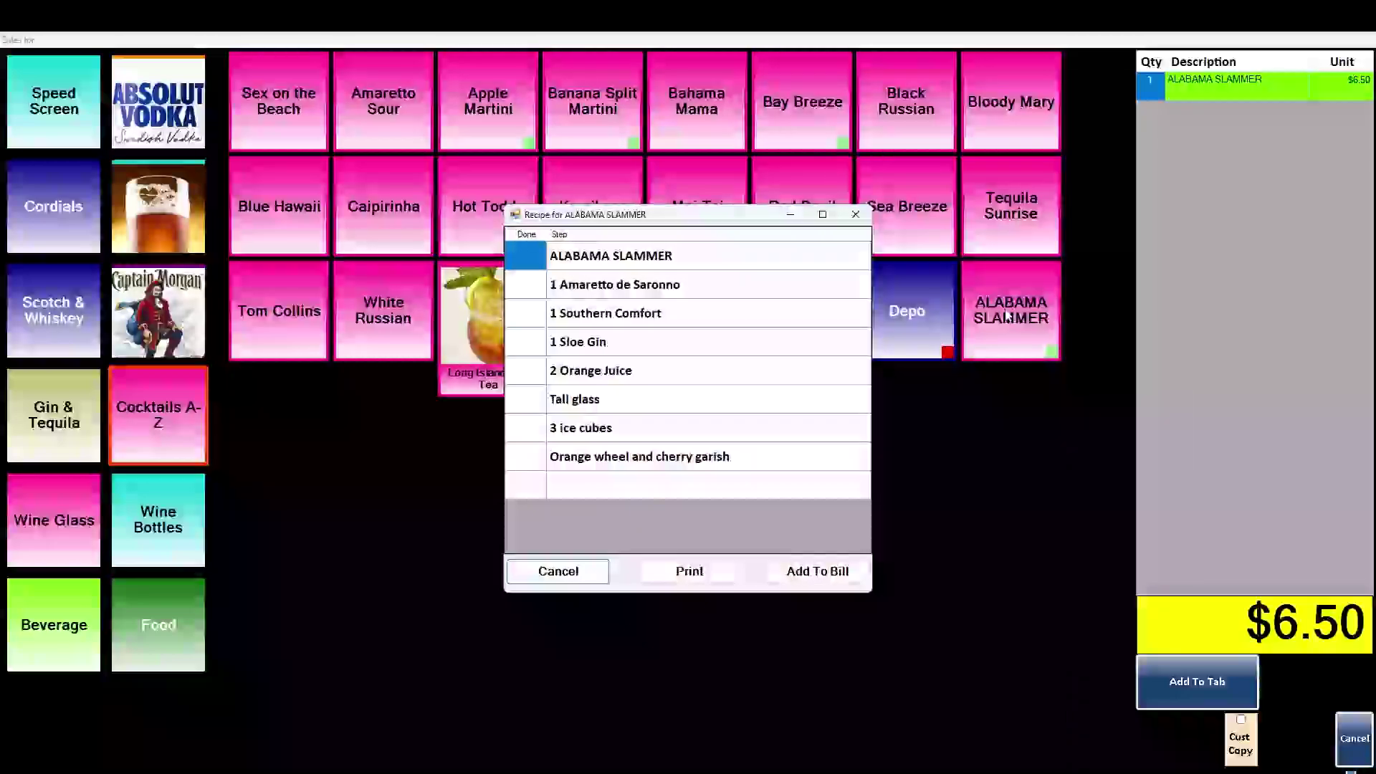
left_click(706, 576)
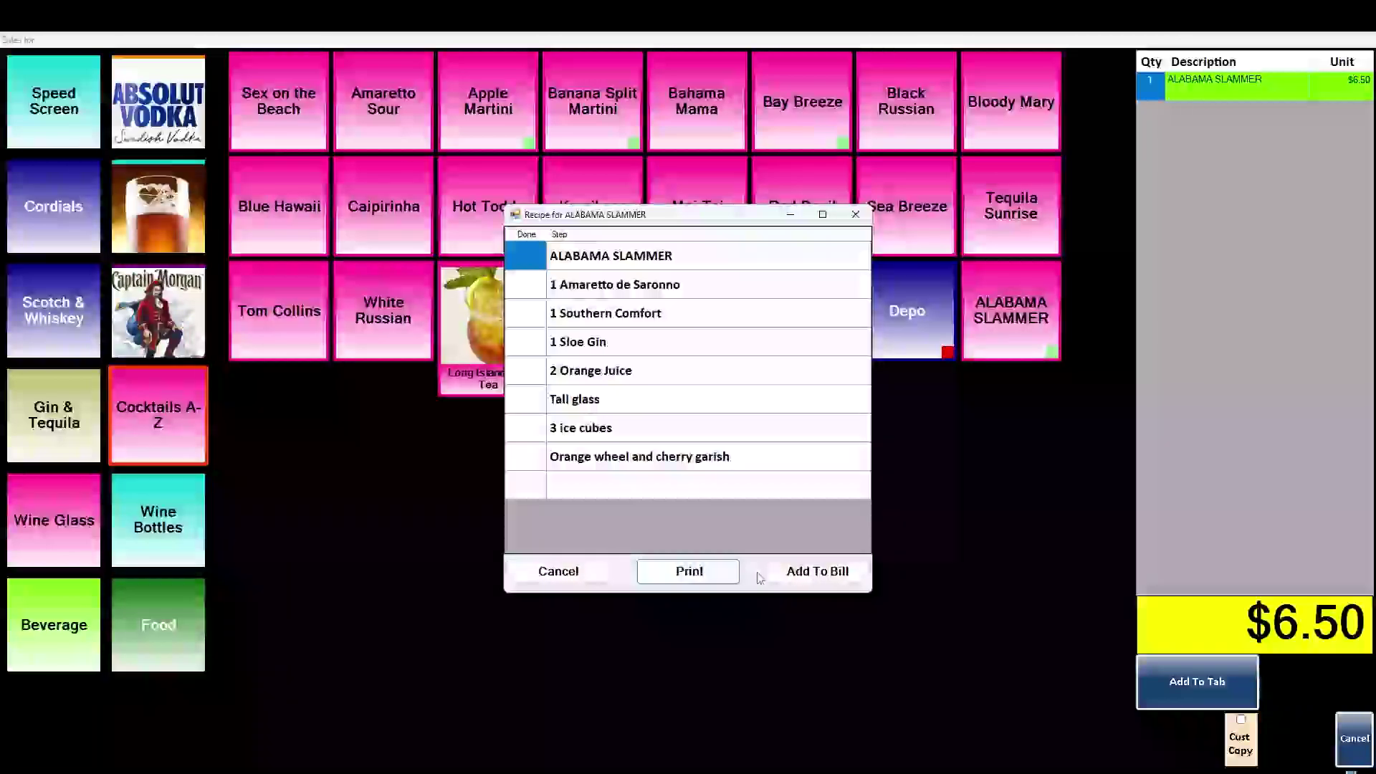
Step: Mark the recipe's four ingredients from Amaretto de Saronno to Orange Juice as done, add the cocktail to the bill, and cancel the sale
left_click(530, 286)
left_click(527, 314)
left_click(525, 342)
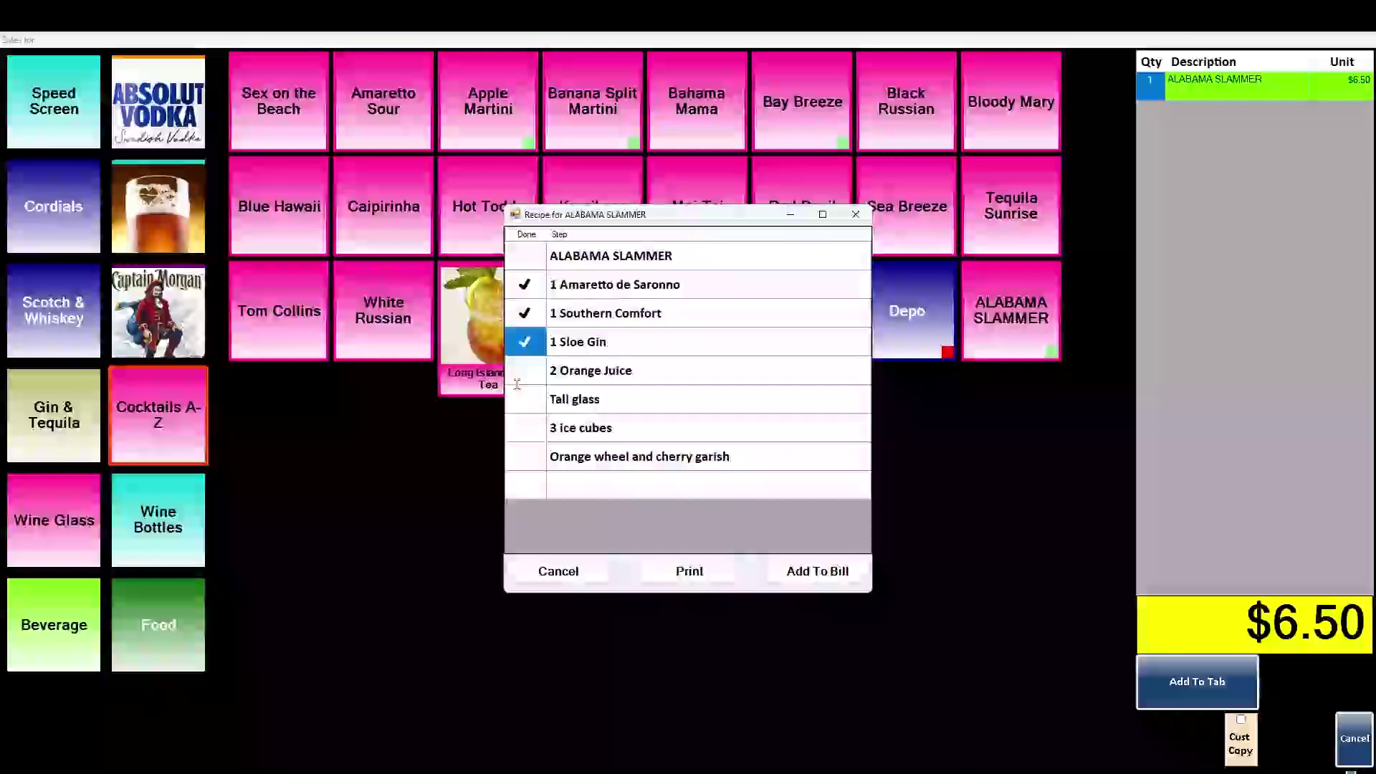
left_click(519, 373)
left_click(820, 571)
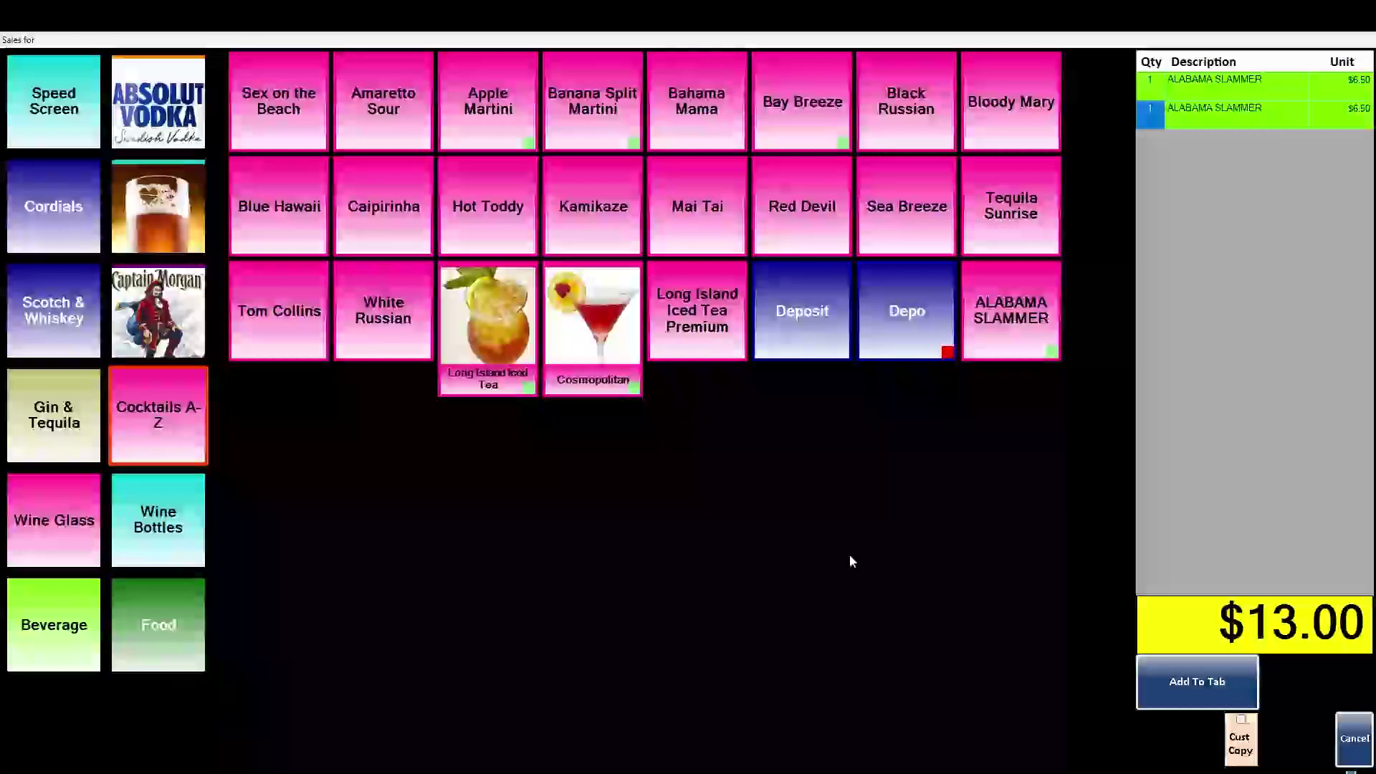
left_click(1353, 738)
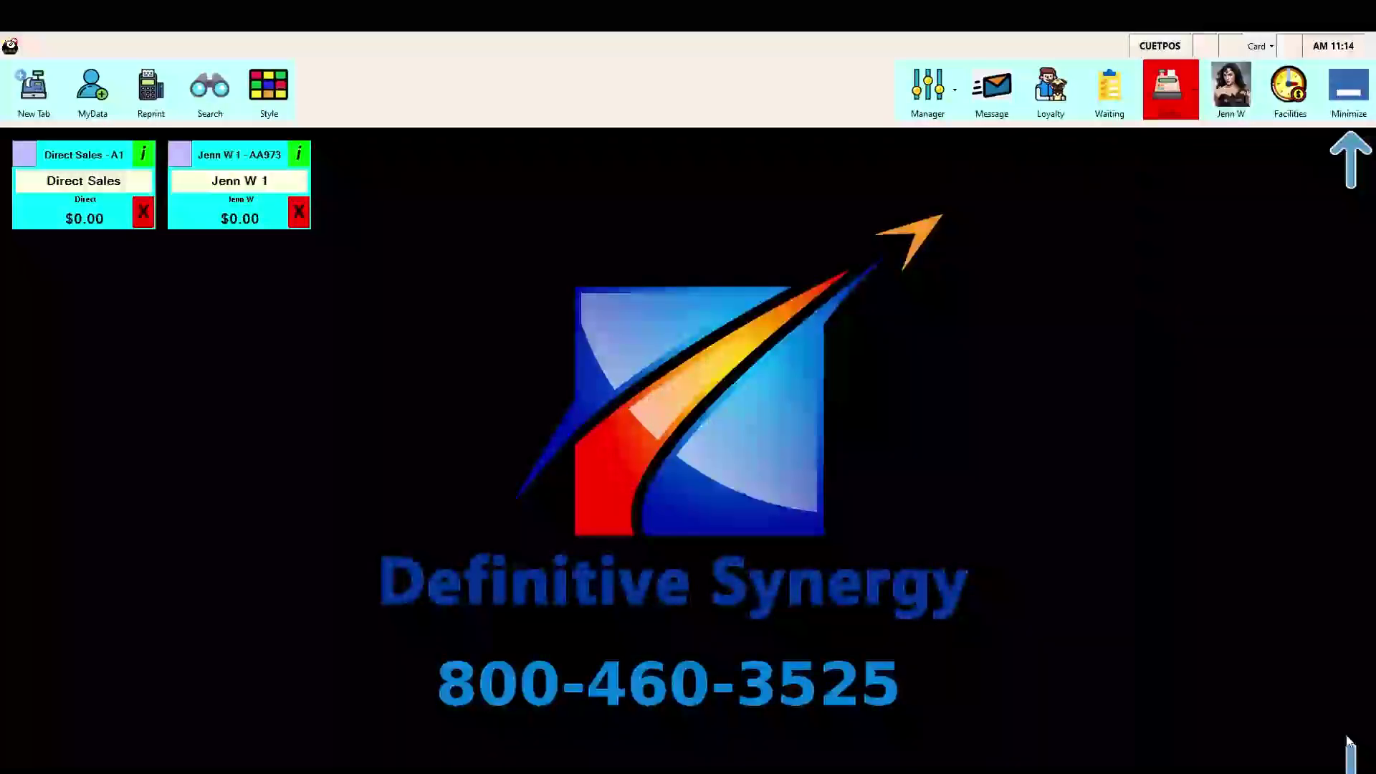